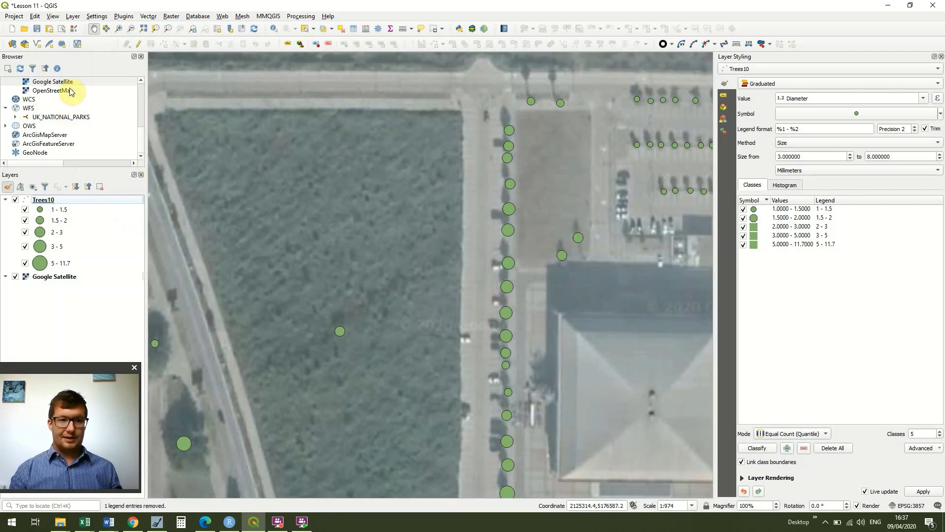
Select the Google Satellite tile source in the Browser panel
{"action": "left_click", "coordinate": [140, 80]}
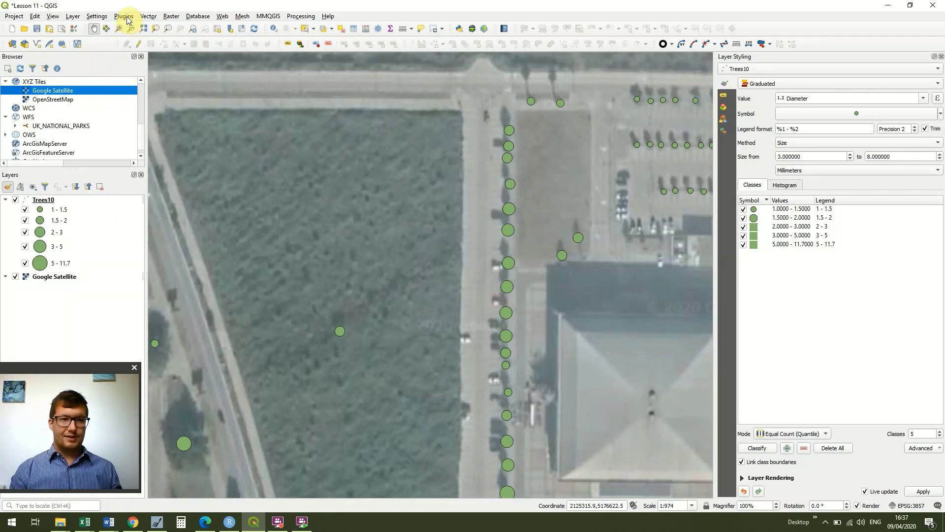
Start a new shapefile layer saved as Lines11.shp with Line geometry
{"action": "left_click", "coordinate": [73, 17]}
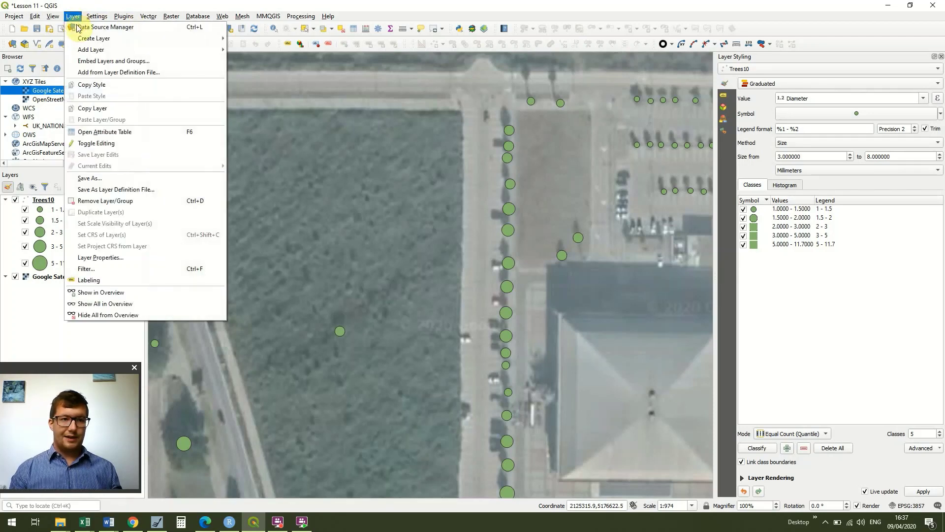
{"action": "mouse_move", "coordinate": [91, 53]}
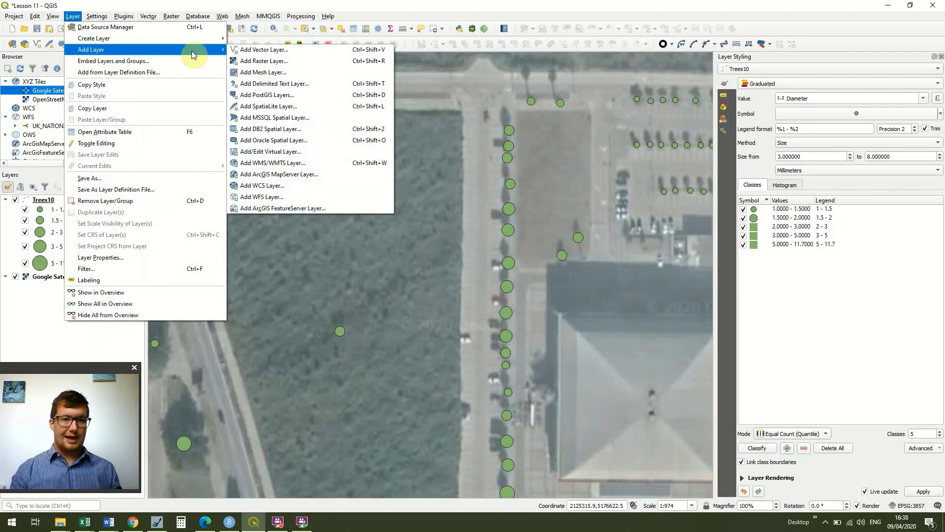
{"action": "mouse_move", "coordinate": [214, 39]}
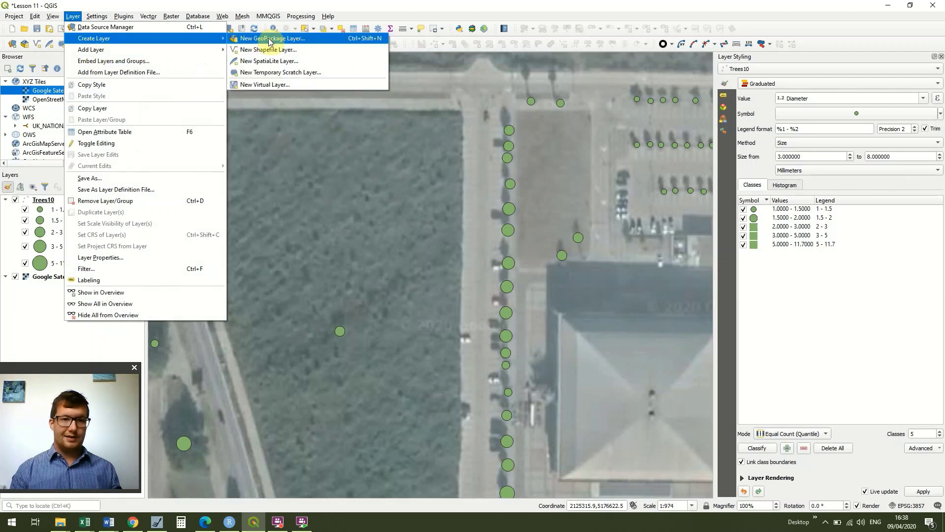
{"action": "left_click", "coordinate": [279, 50]}
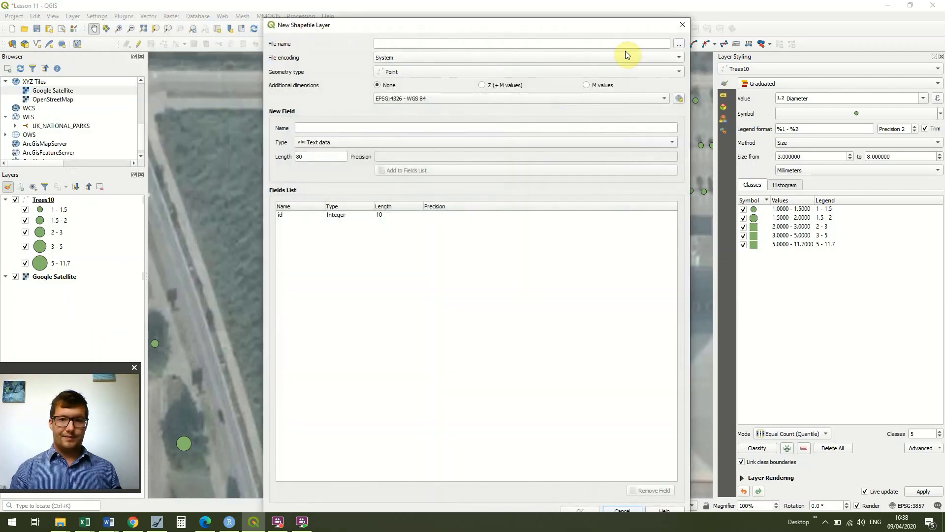
{"action": "left_click", "coordinate": [680, 43]}
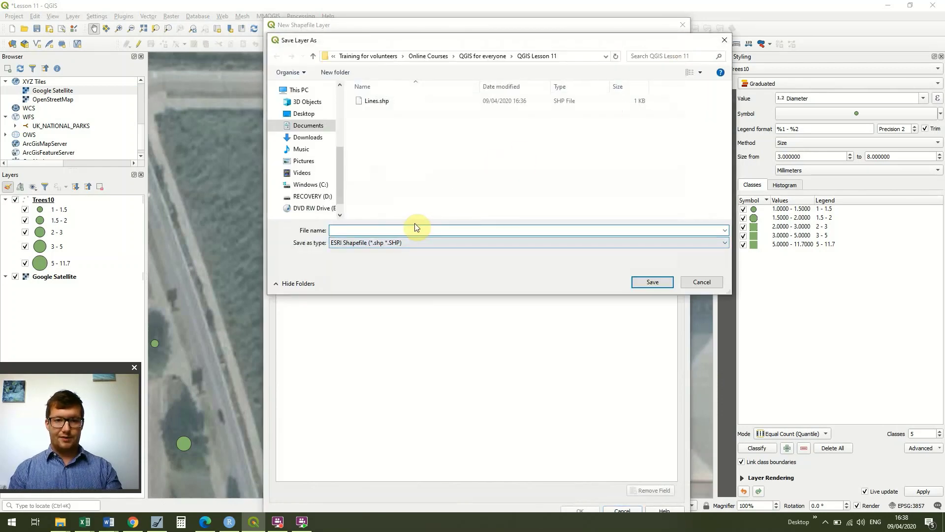
{"action": "type", "text": "L"}
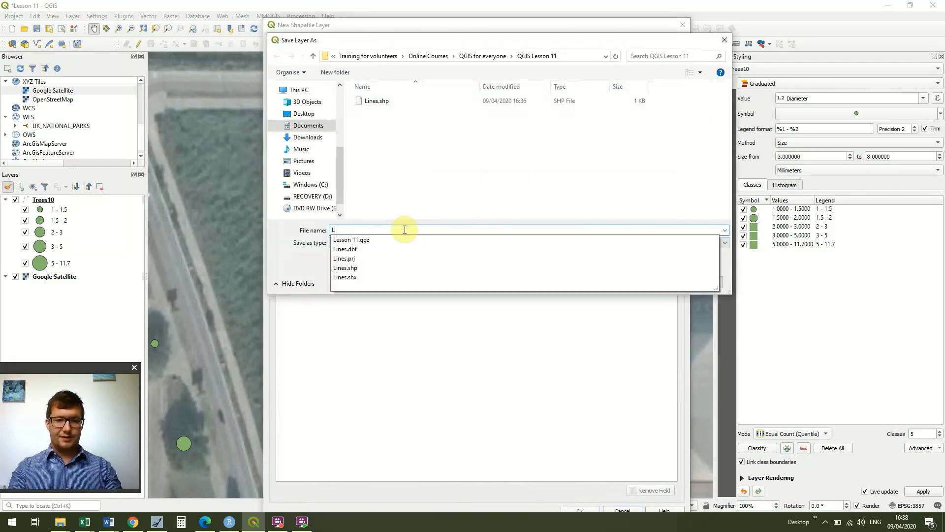
{"action": "type", "text": "ines11"}
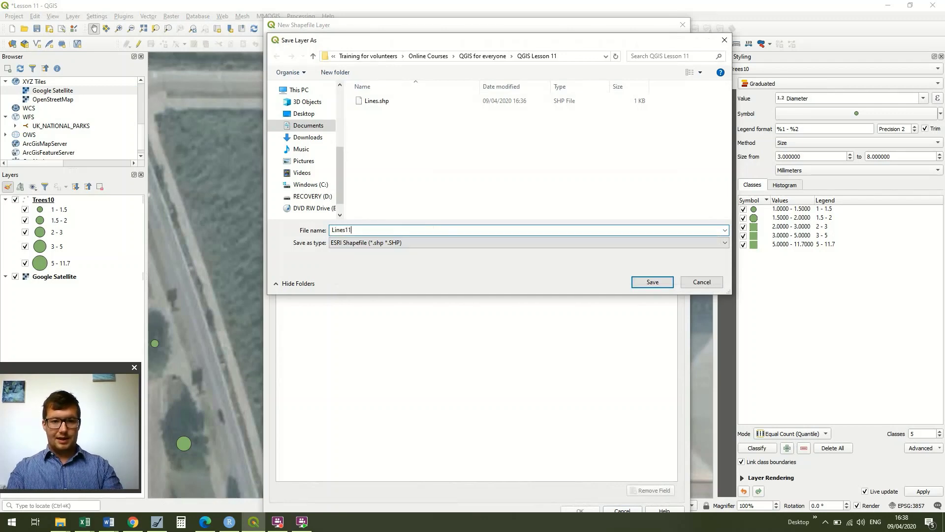
{"action": "key", "text": "Return"}
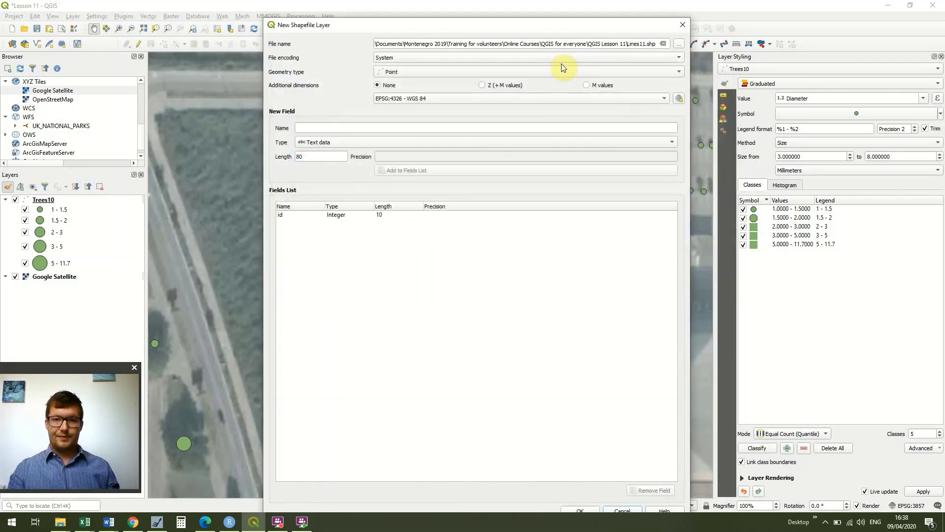
{"action": "left_click", "coordinate": [535, 72]}
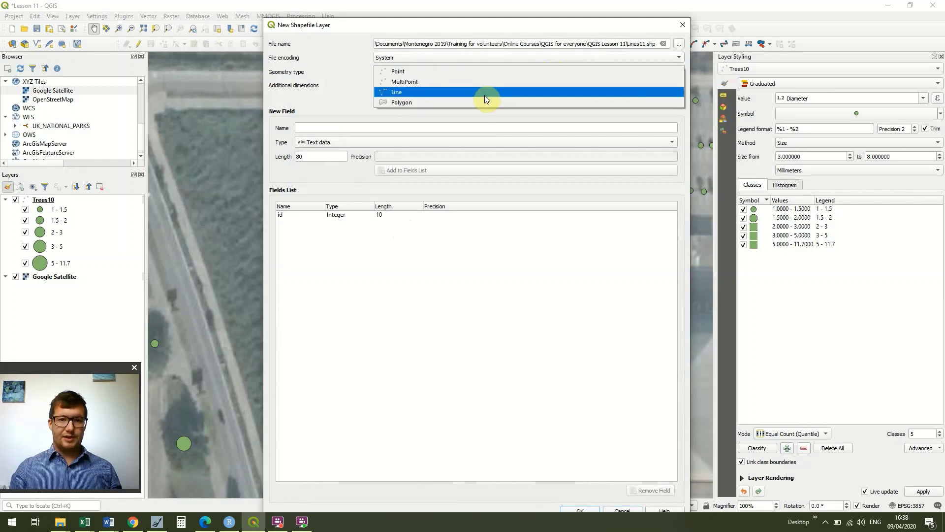
{"action": "left_click", "coordinate": [484, 93]}
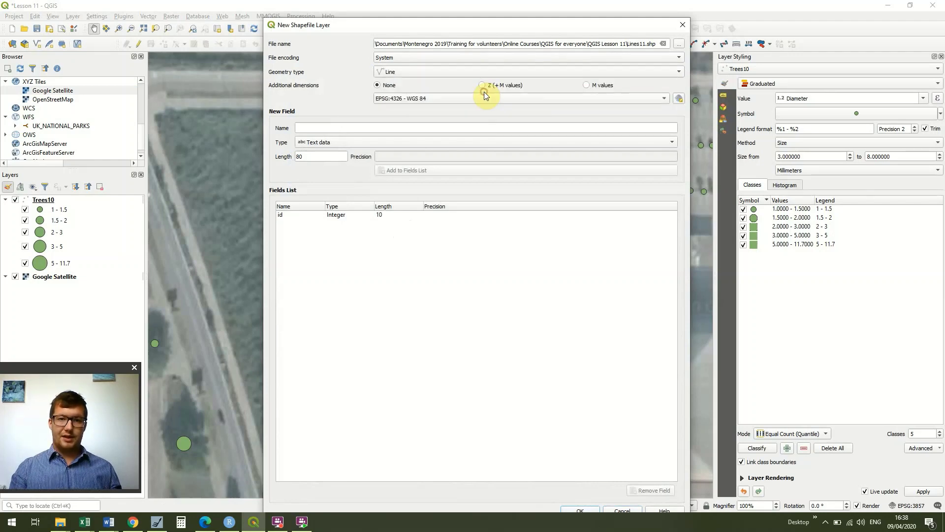
Add a text field named Type to the new layer's fields
{"action": "left_click", "coordinate": [422, 128]}
{"action": "type", "text": "Type"}
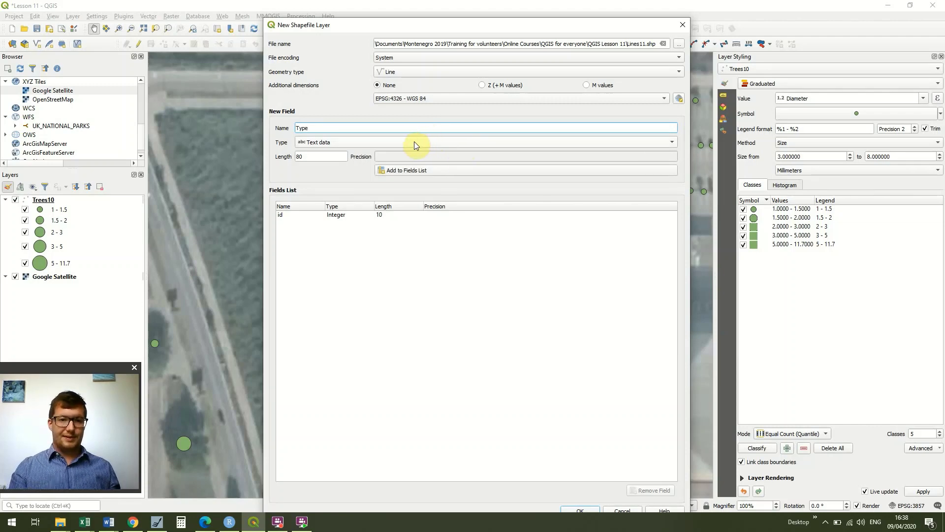
{"action": "left_click", "coordinate": [419, 171]}
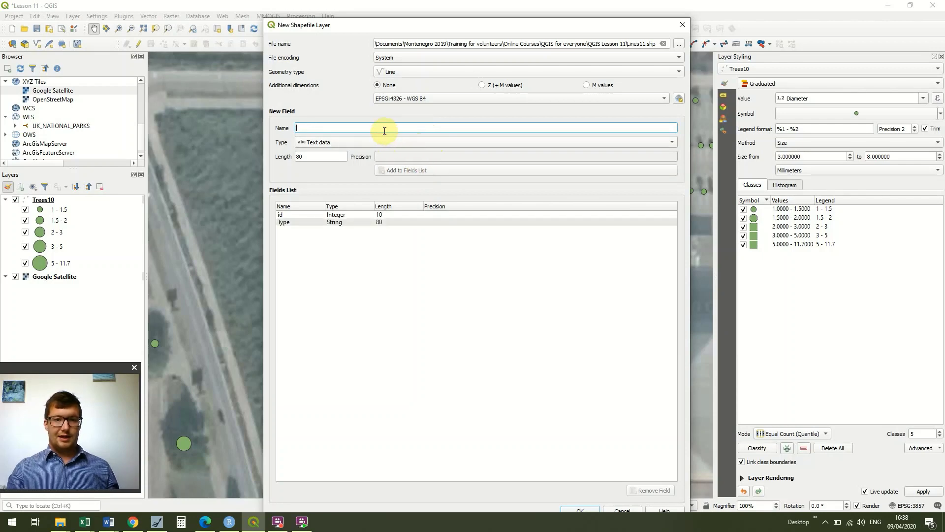
Add a decimal Width field with precision 2, then create the Lines11 layer
{"action": "type", "text": "Width"}
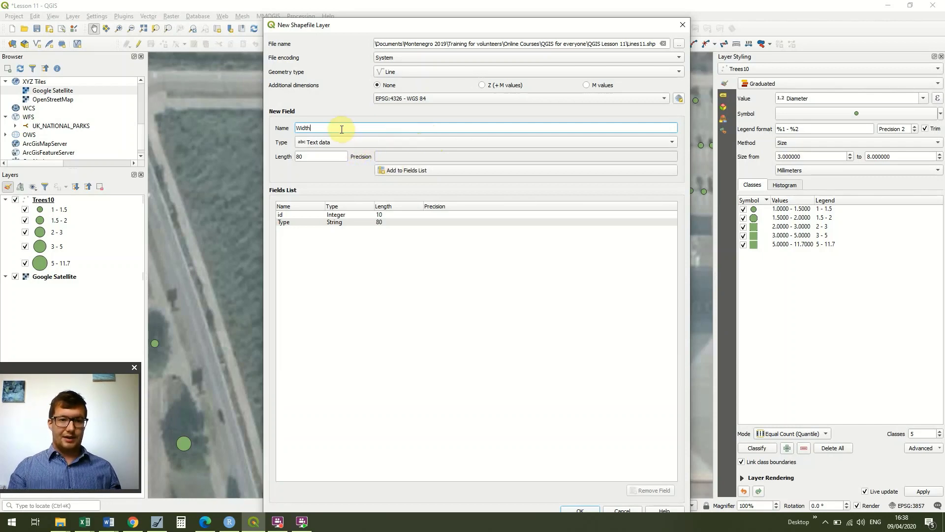
{"action": "left_click", "coordinate": [354, 141]}
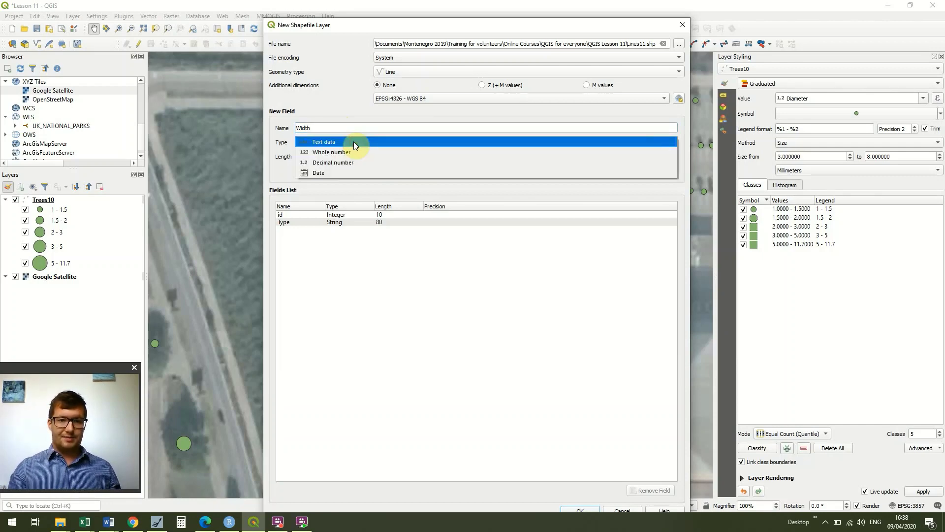
{"action": "left_click", "coordinate": [354, 161]}
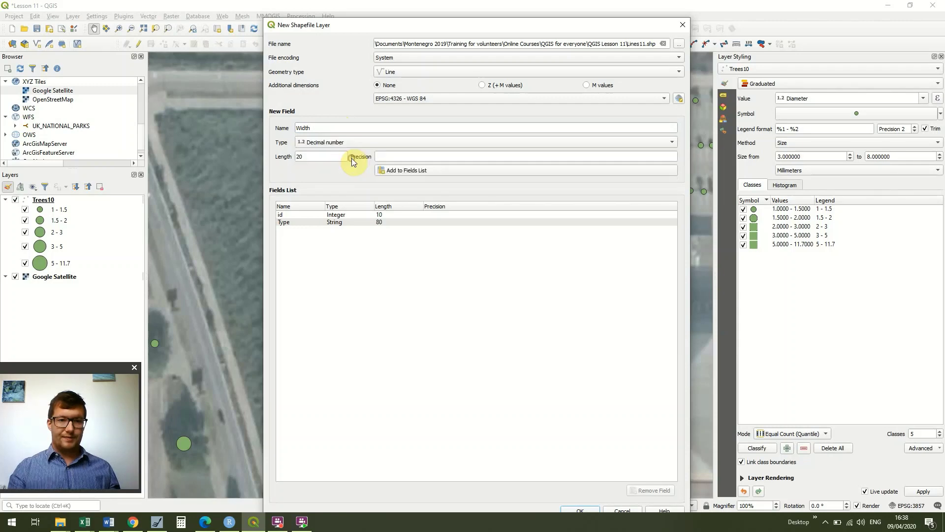
{"action": "left_click", "coordinate": [396, 154]}
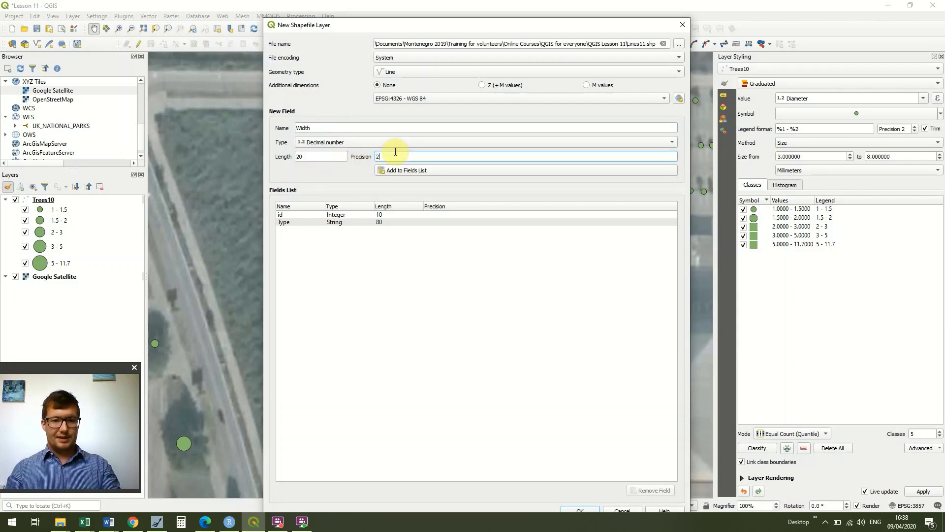
{"action": "left_click", "coordinate": [474, 170]}
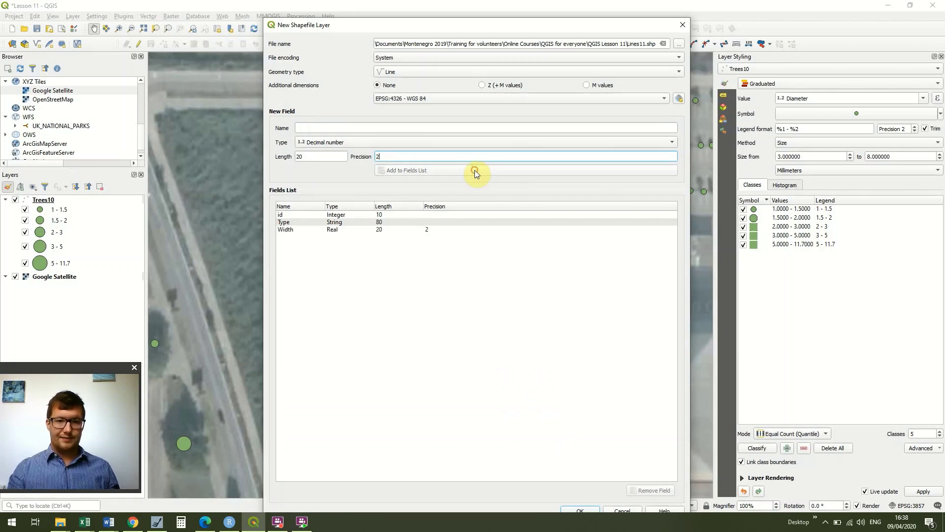
{"action": "left_click", "coordinate": [584, 511]}
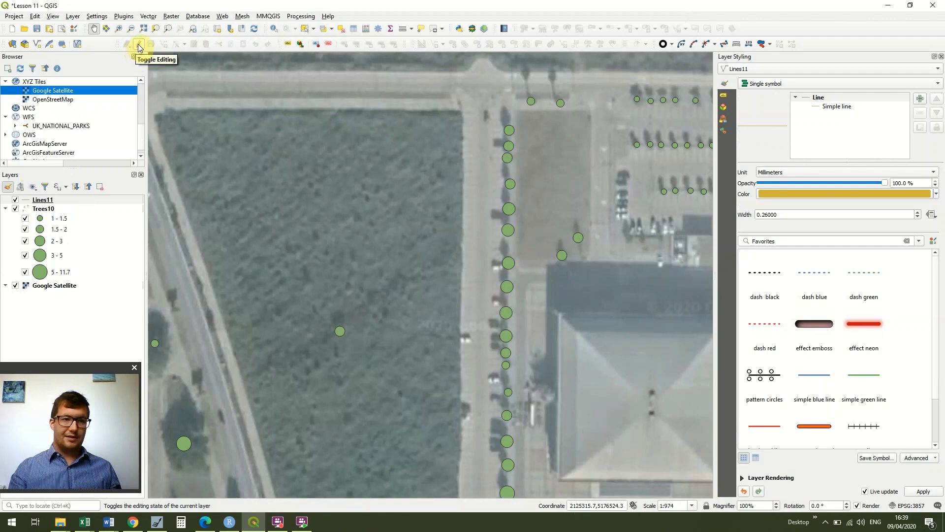
Turn on editing for Lines11 and pick the Add Line Feature tool
{"action": "left_click", "coordinate": [139, 46]}
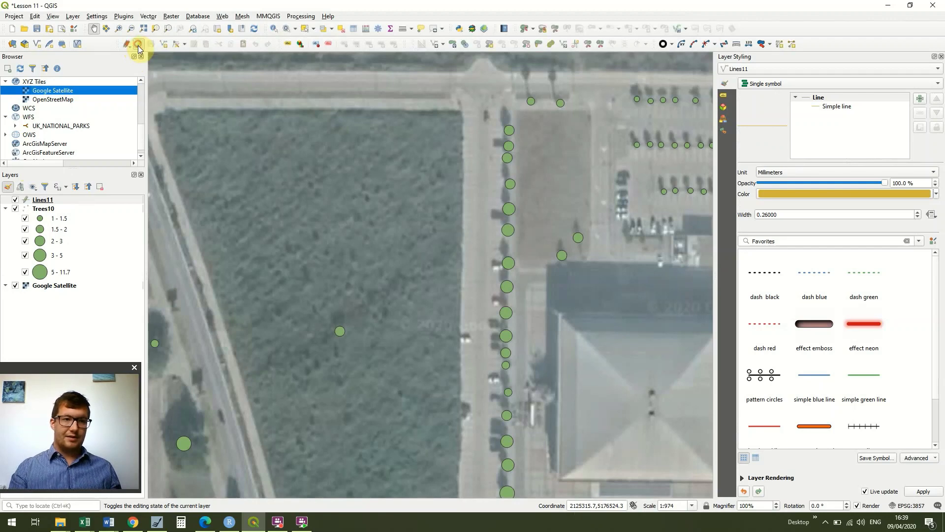
{"action": "left_click", "coordinate": [164, 44]}
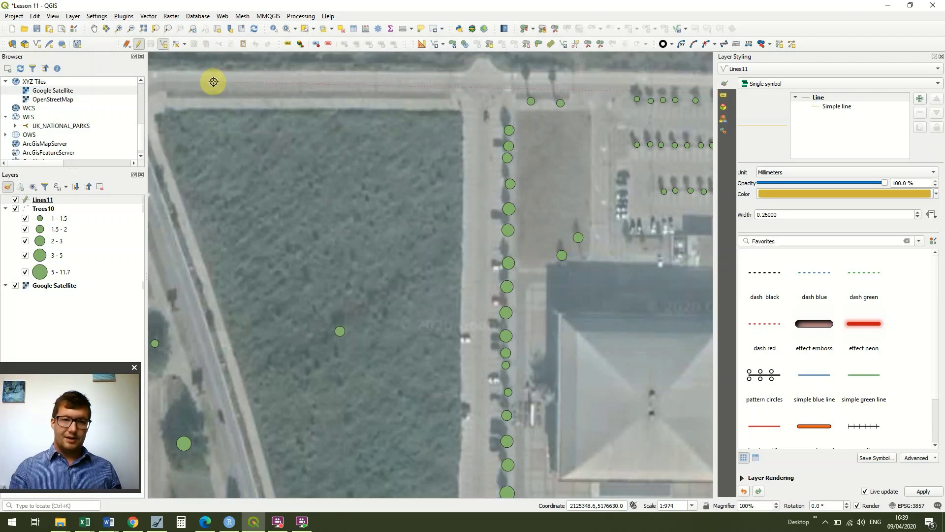
Digitize the top street as a line with id 001, Type Road, Width 5
{"action": "left_click", "coordinate": [481, 88]}
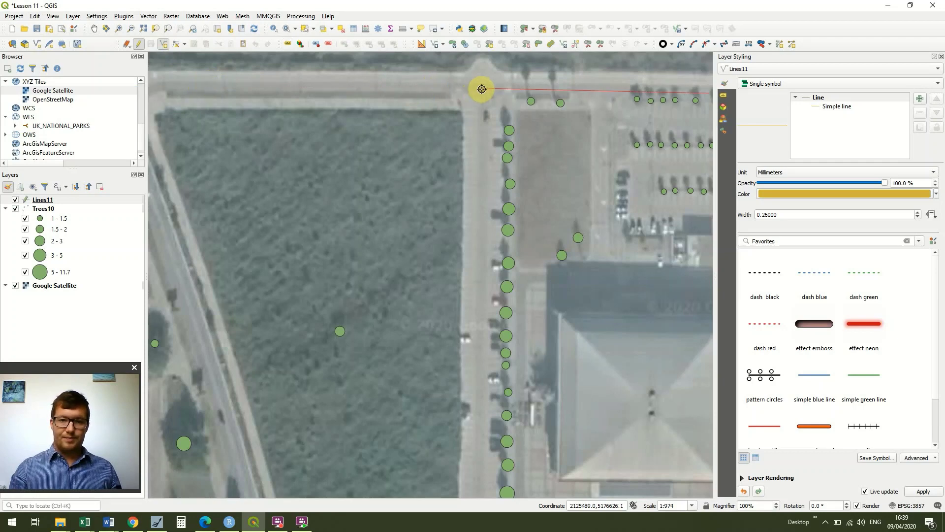
{"action": "left_click", "coordinate": [153, 84]}
{"action": "right_click", "coordinate": [153, 85]}
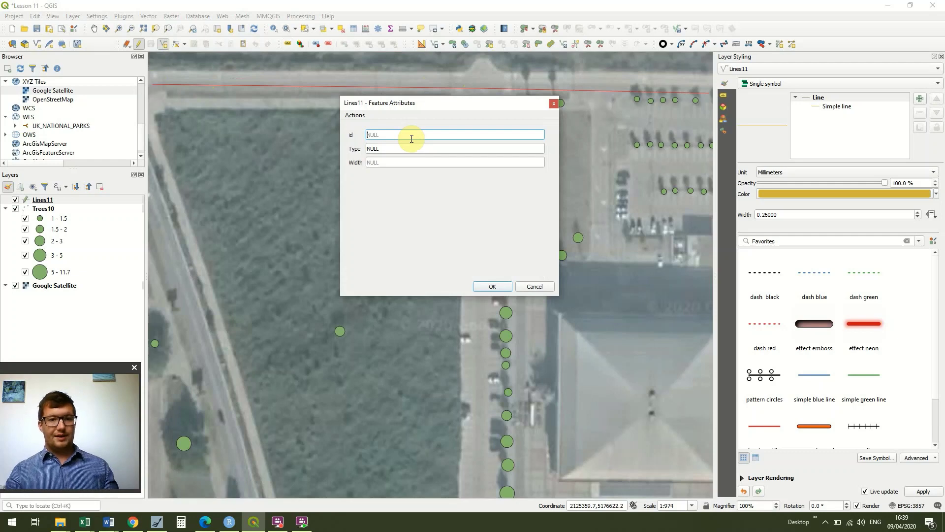
{"action": "type", "text": "001"}
{"action": "key", "text": "Tab"}
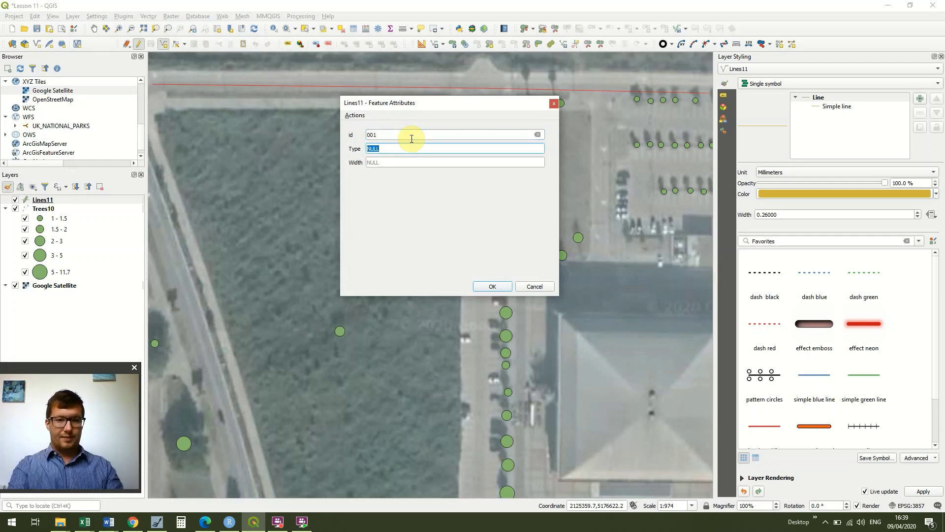
{"action": "type", "text": "Road"}
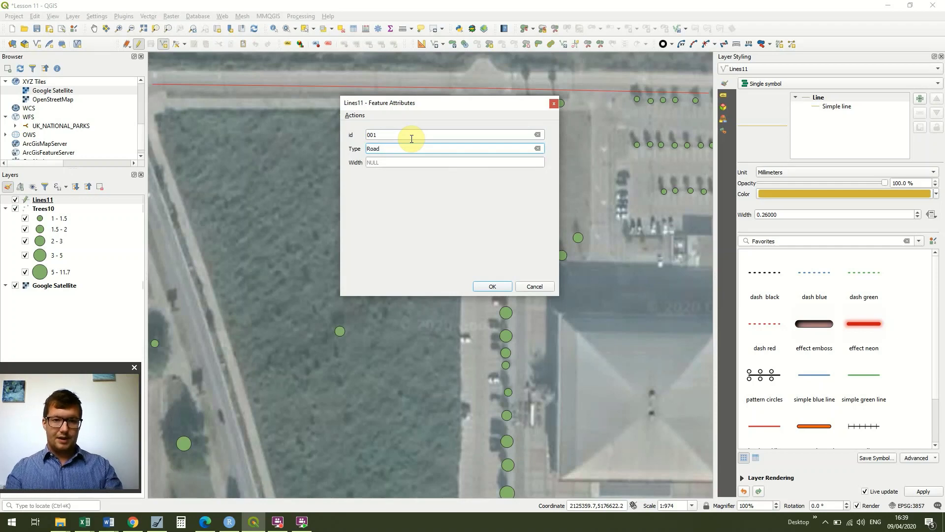
{"action": "left_click", "coordinate": [409, 161]}
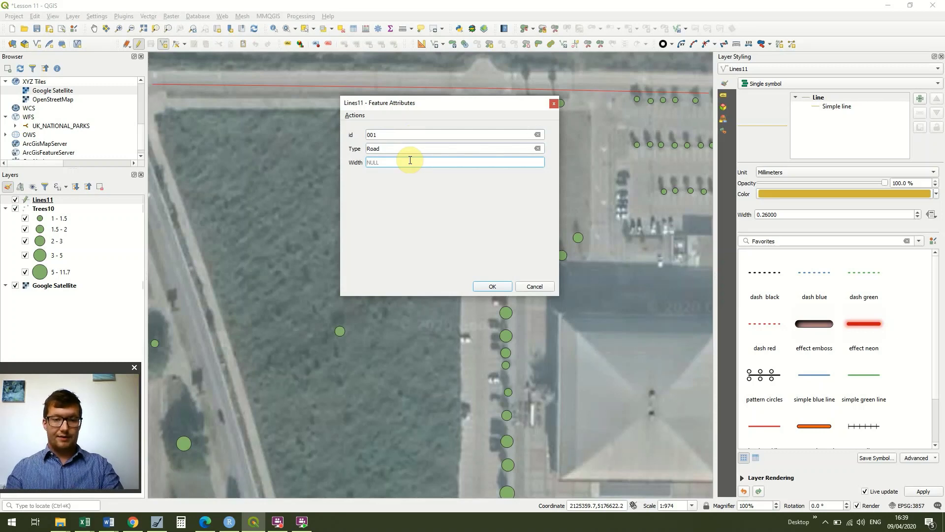
{"action": "type", "text": "5"}
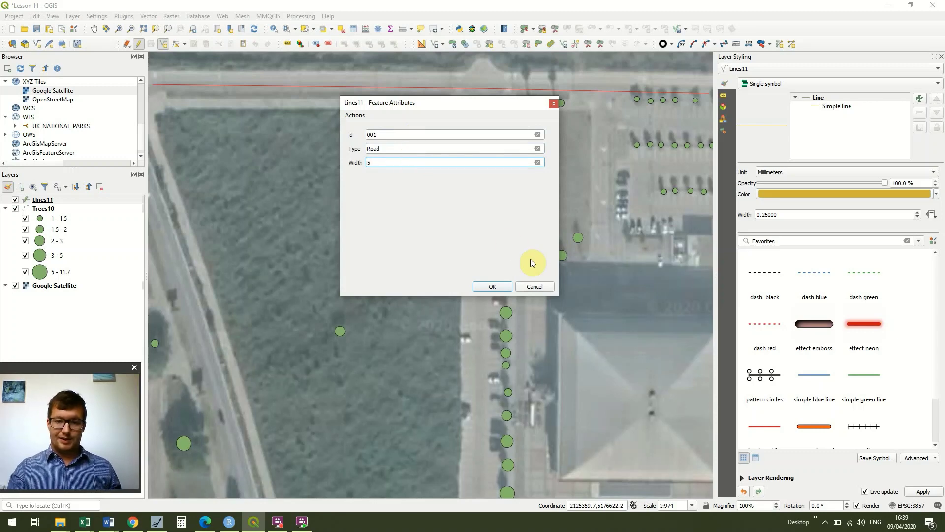
{"action": "left_click", "coordinate": [499, 287]}
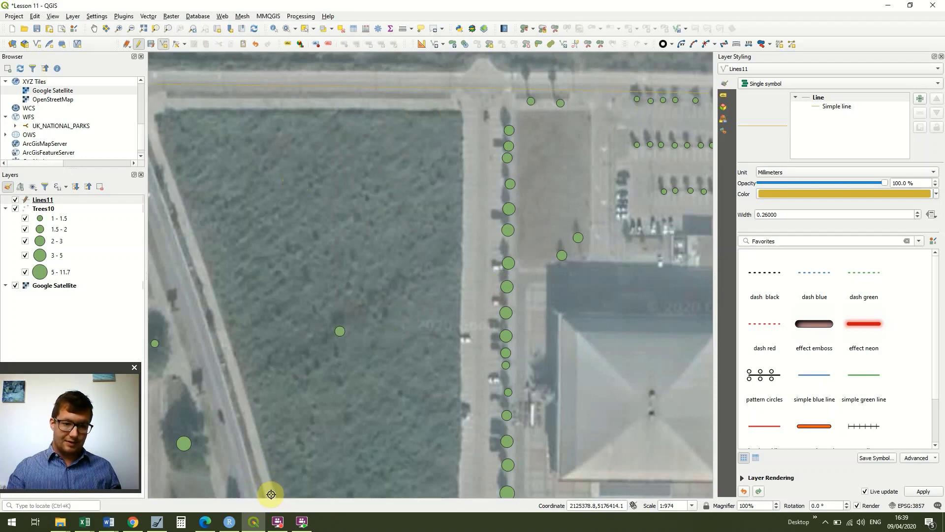
Trace a line along the grass block's west edge and across its top edge
{"action": "left_click", "coordinate": [242, 397]}
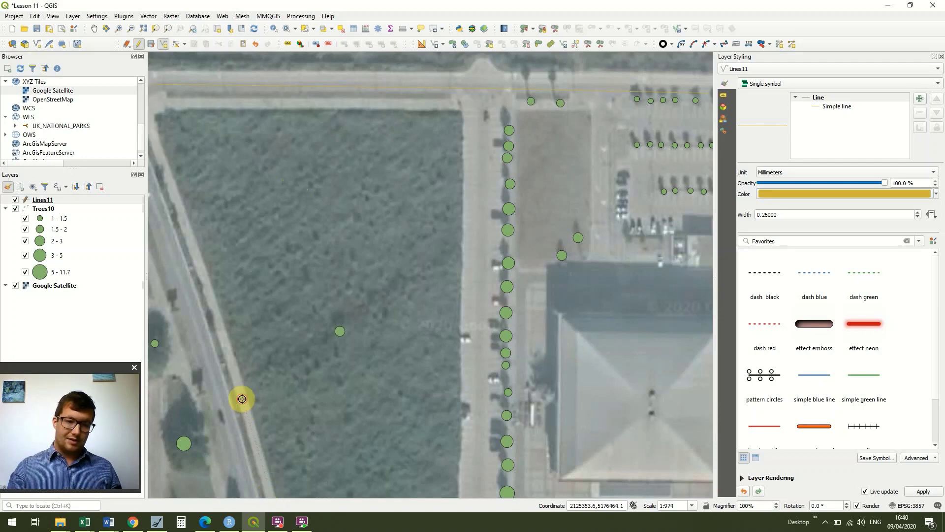
{"action": "left_click", "coordinate": [196, 254]}
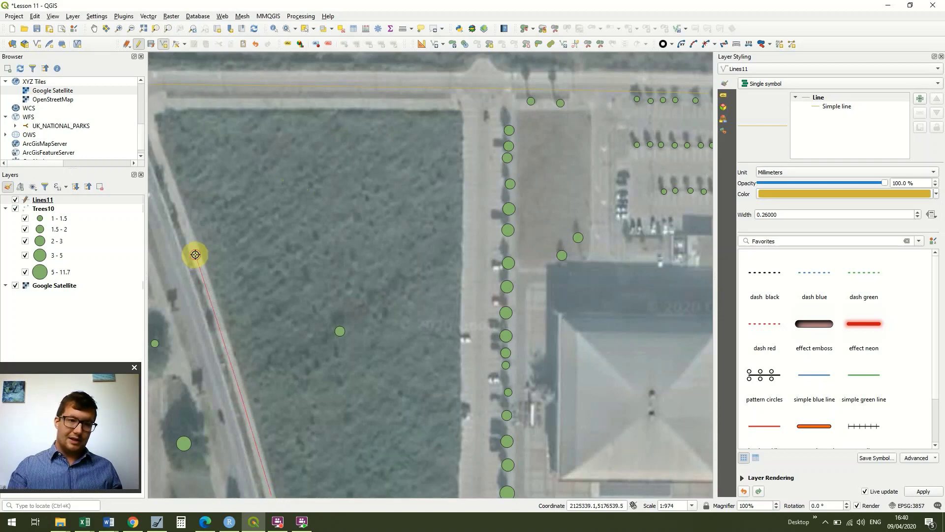
{"action": "left_click", "coordinate": [156, 147]}
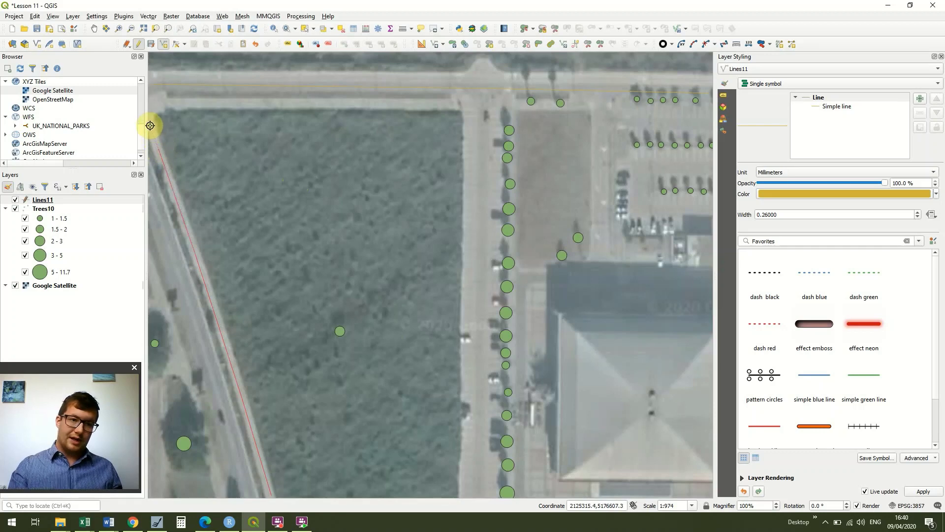
{"action": "left_click", "coordinate": [150, 109]}
{"action": "left_click", "coordinate": [163, 103]}
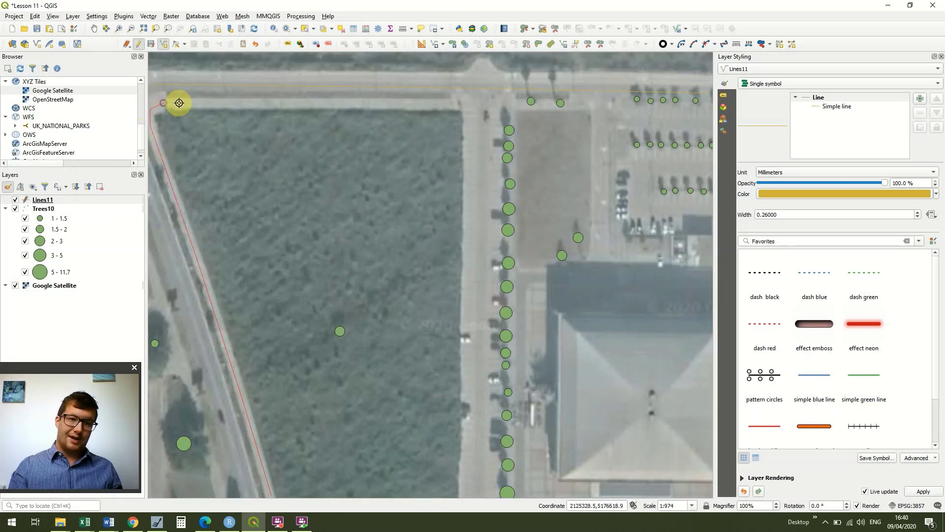
{"action": "left_click", "coordinate": [279, 103]}
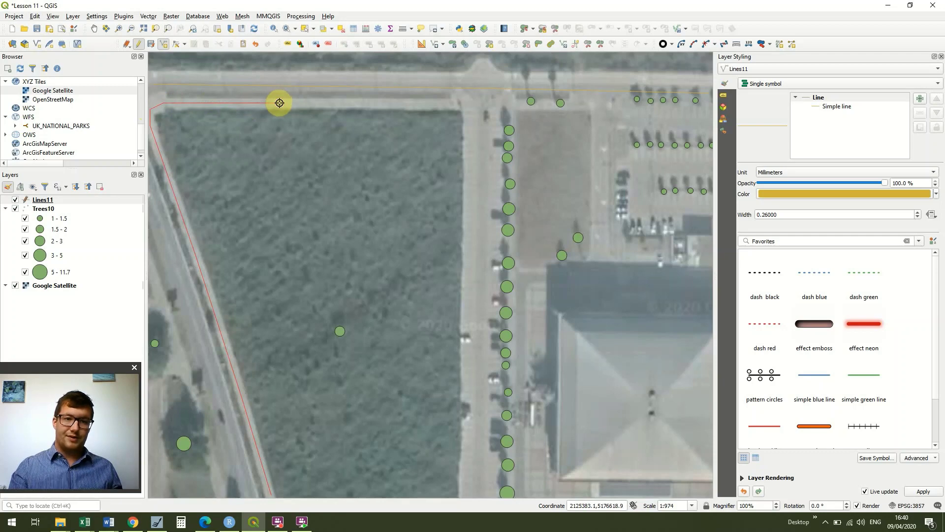
{"action": "left_click", "coordinate": [456, 104]}
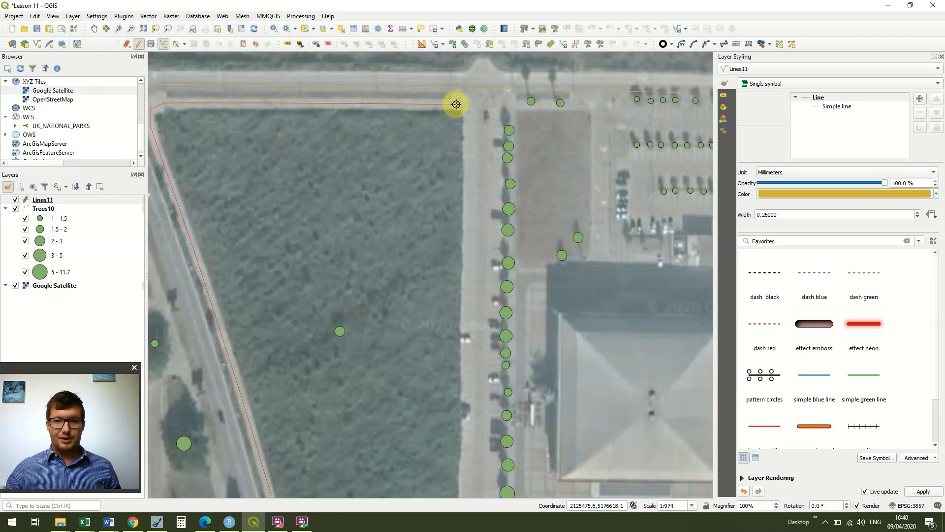
{"action": "right_click", "coordinate": [489, 104]}
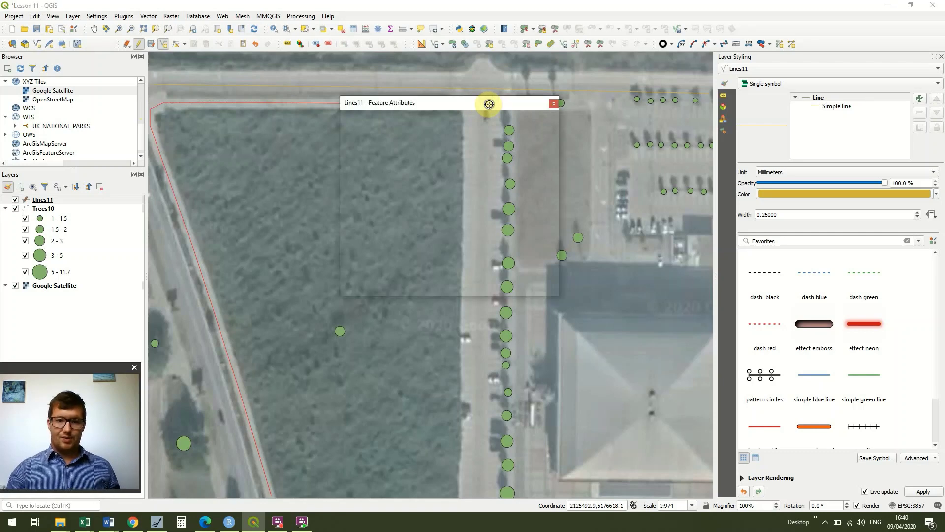
Record the traced line with id 002, Type Pavement and Width 2
{"action": "left_click", "coordinate": [483, 135]}
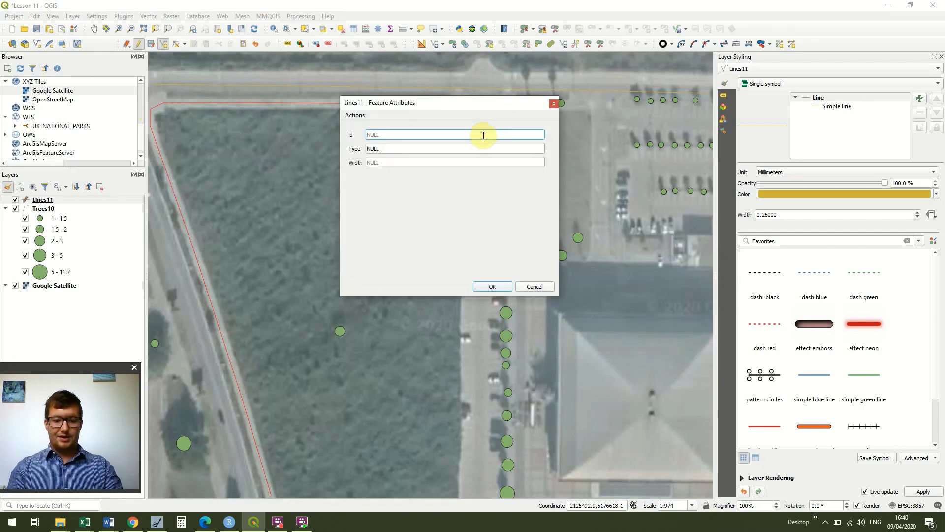
{"action": "type", "text": "002"}
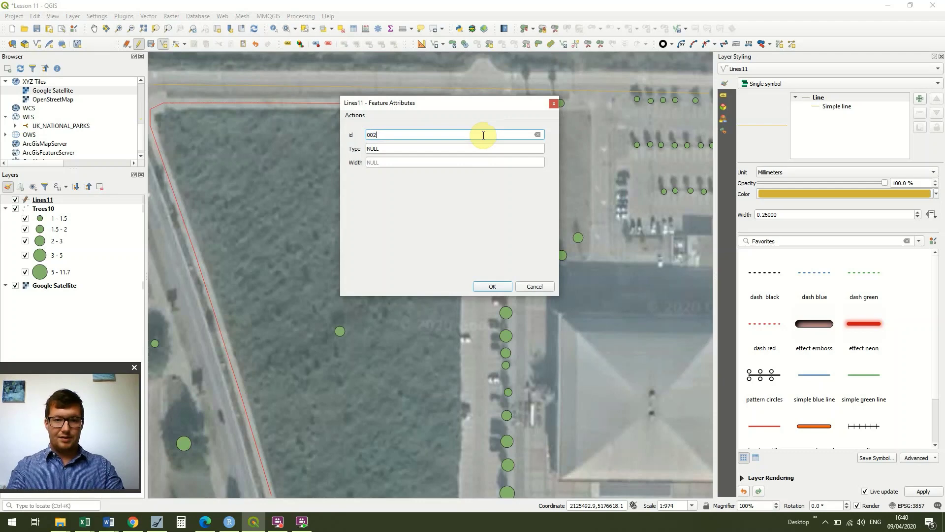
{"action": "key", "text": "Tab"}
{"action": "type", "text": "P"}
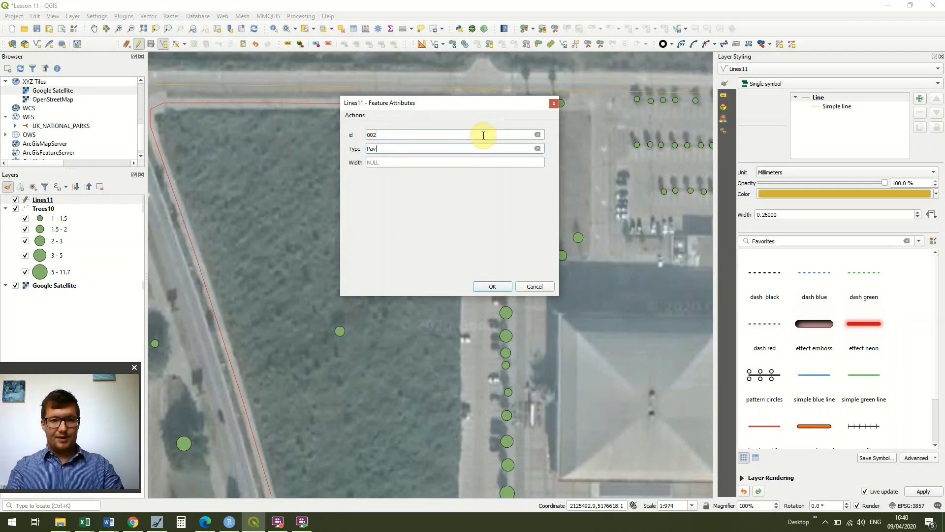
{"action": "left_click", "coordinate": [479, 163]}
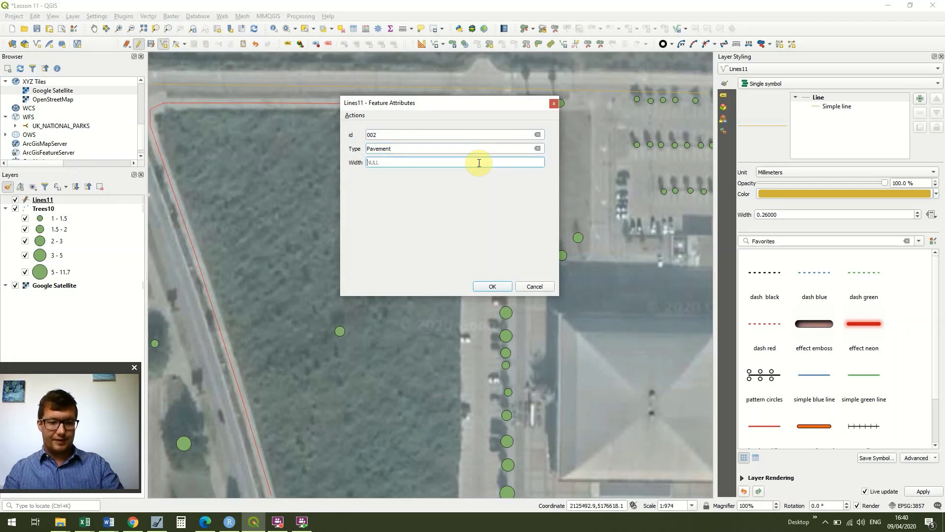
{"action": "type", "text": "2"}
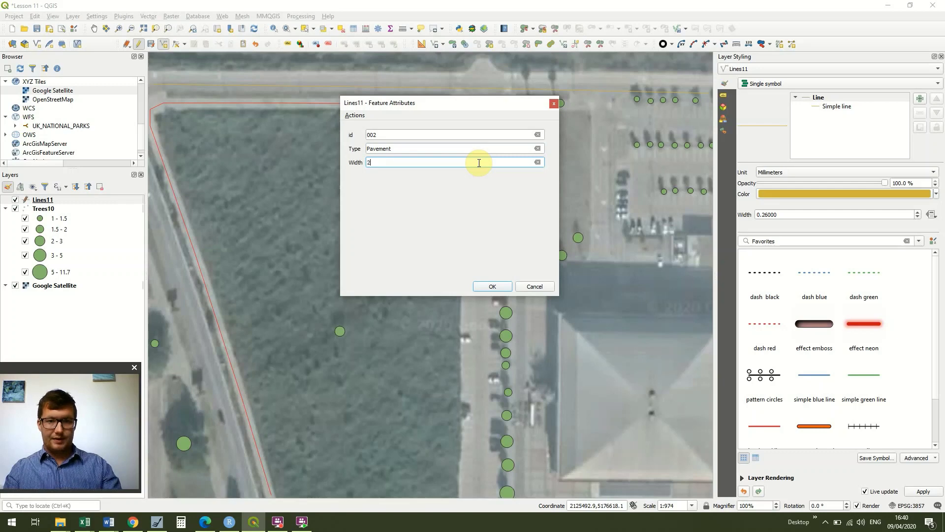
{"action": "left_click", "coordinate": [494, 286]}
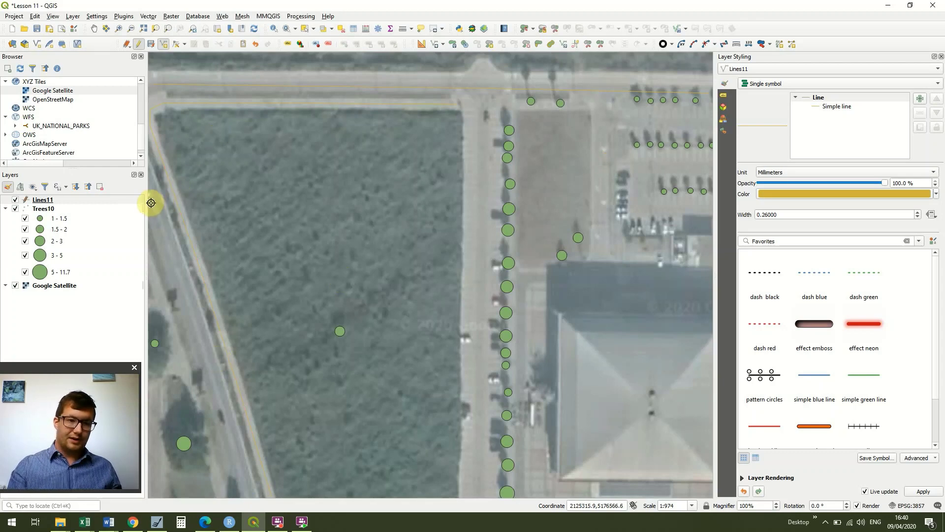
Digitize the street left of the grass block with id 003, Type road, Width 4.5
{"action": "left_click", "coordinate": [177, 280]}
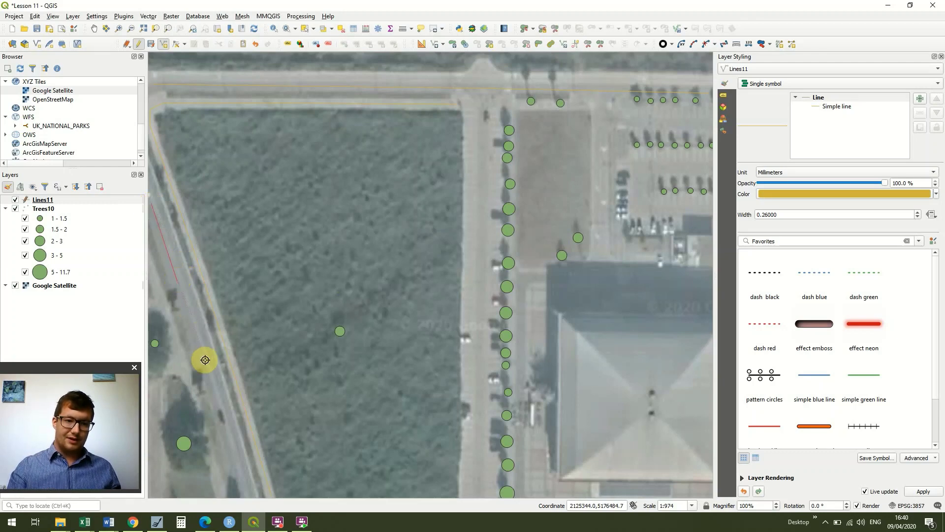
{"action": "left_click", "coordinate": [210, 381]}
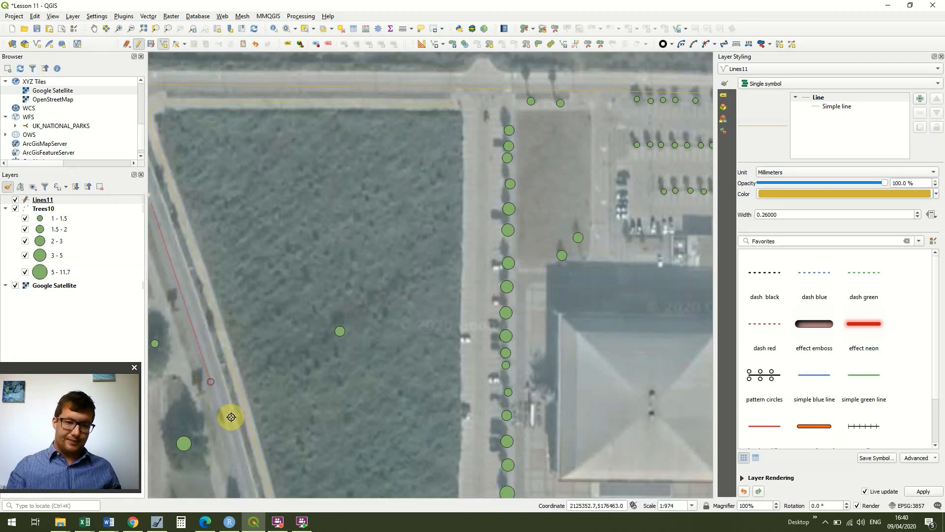
{"action": "left_click", "coordinate": [243, 495]}
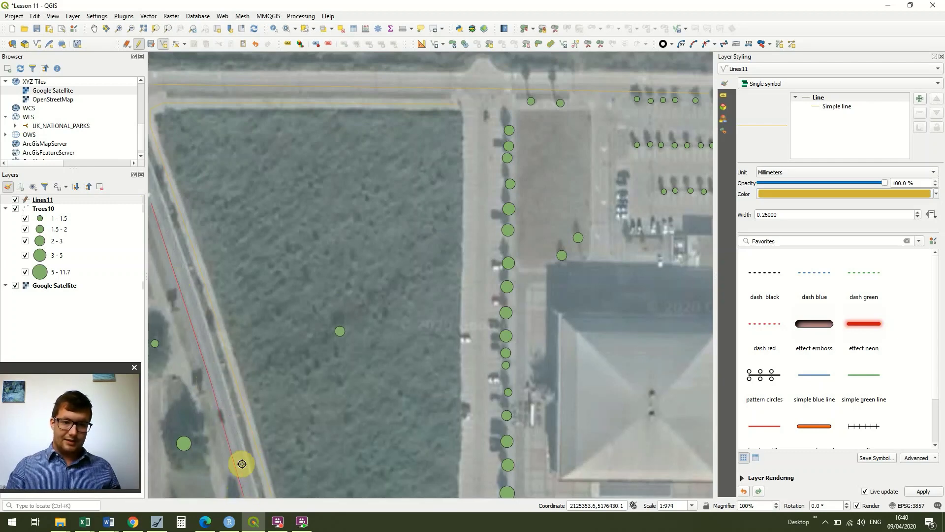
{"action": "right_click", "coordinate": [242, 463]}
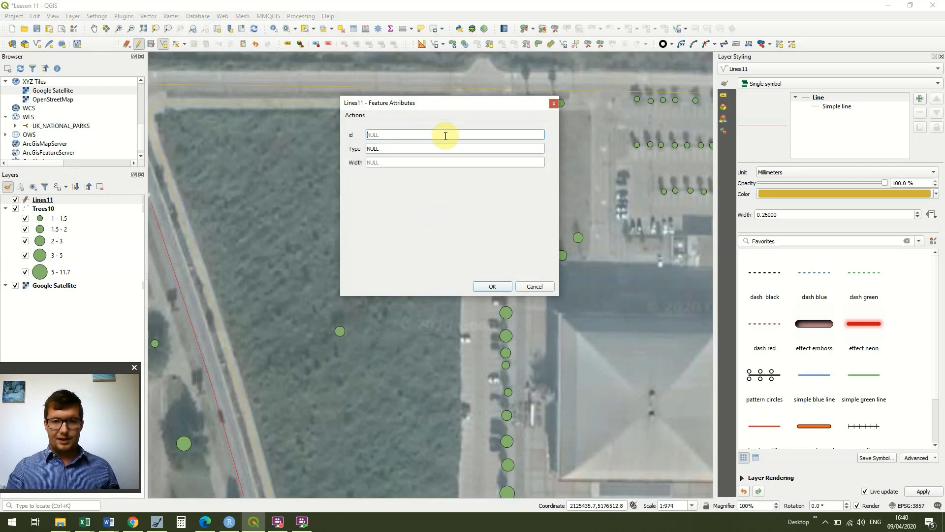
{"action": "type", "text": "003"}
{"action": "key", "text": "Tab"}
{"action": "type", "text": "ro"}
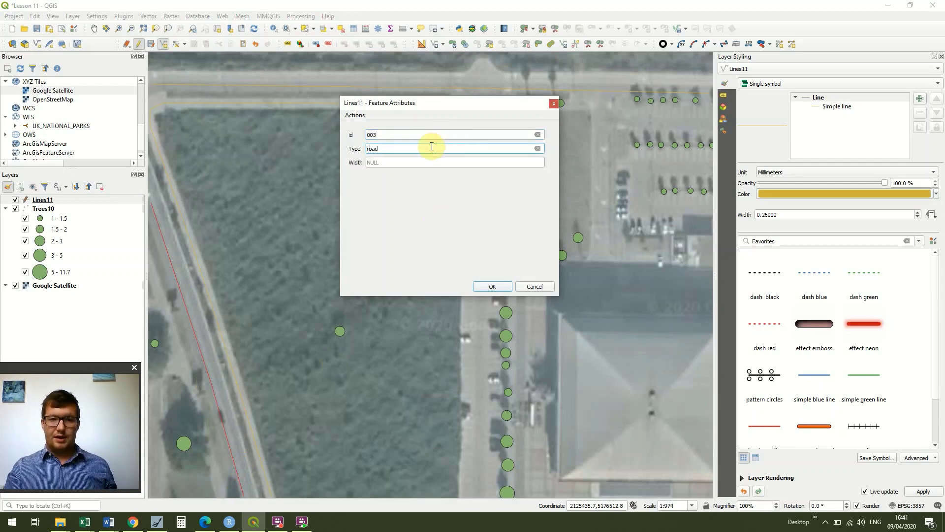
{"action": "left_click", "coordinate": [430, 162]}
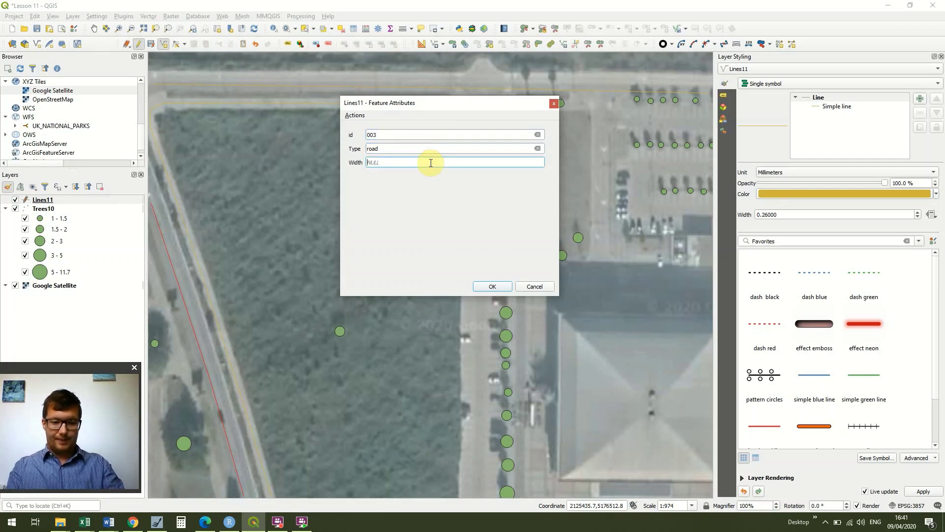
{"action": "type", "text": "4"}
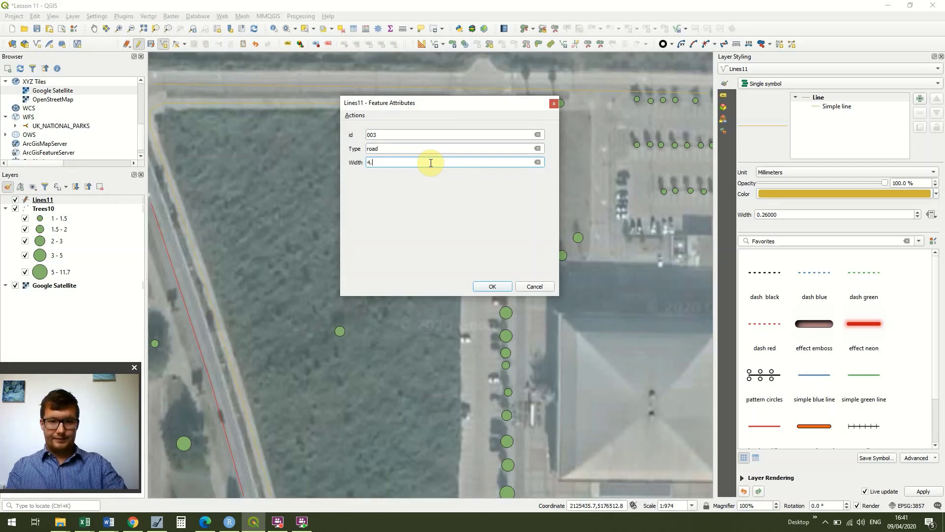
{"action": "type", "text": ".5"}
{"action": "left_click", "coordinate": [493, 286]}
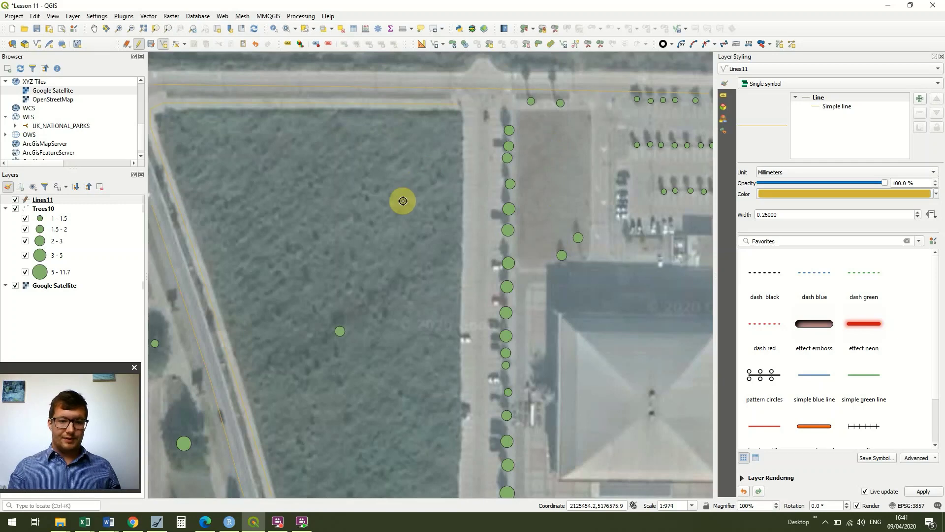
Wrap up digitizing and bring the QGIS map window back to the front
{"action": "left_click", "coordinate": [283, 520]}
{"action": "left_click", "coordinate": [410, 131]}
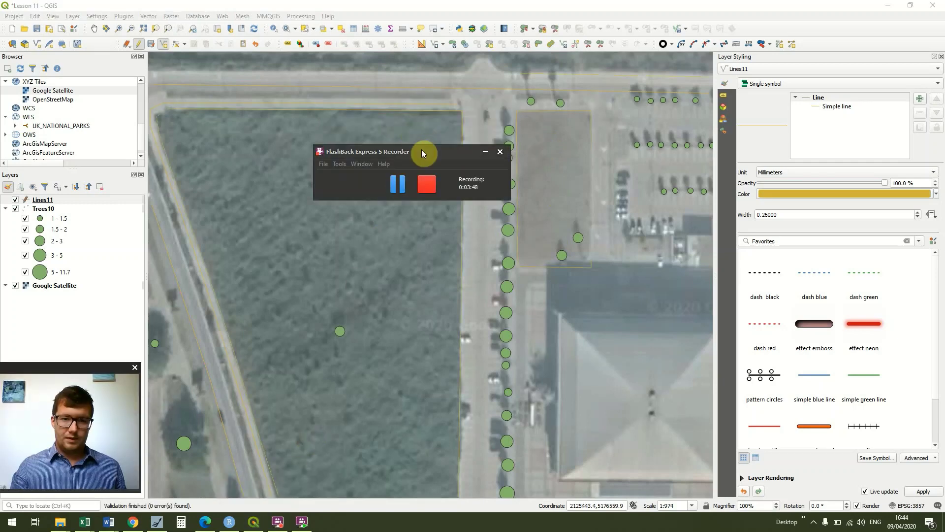
{"action": "left_click", "coordinate": [421, 6]}
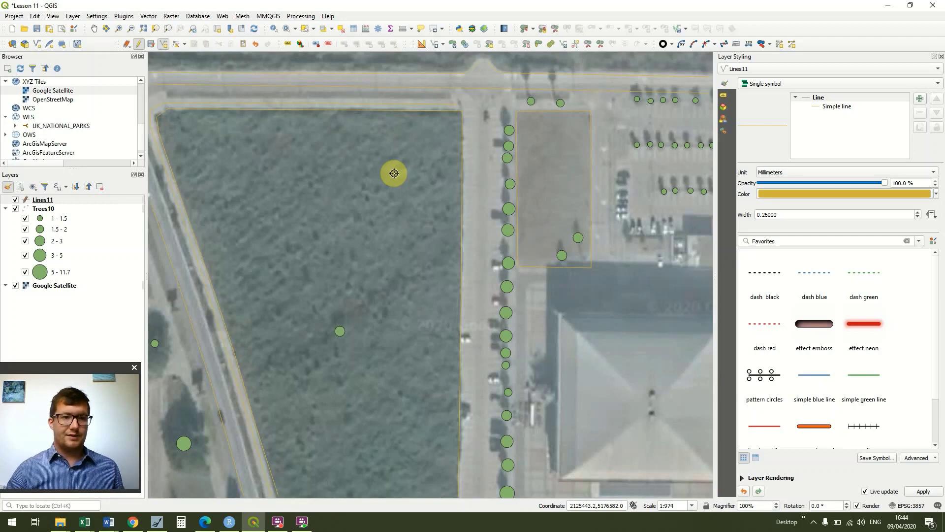
Save the Lines11 edits, stop editing, and open the layer's properties
{"action": "left_click", "coordinate": [140, 48]}
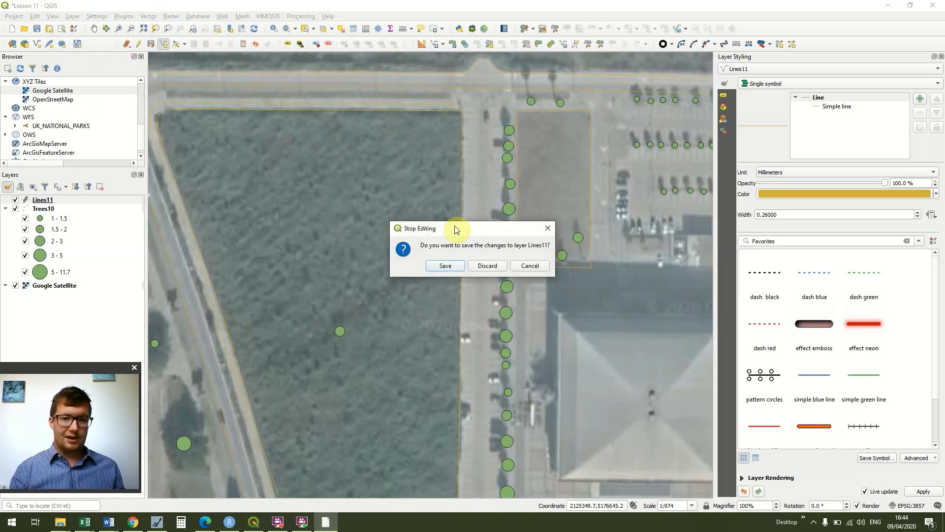
{"action": "left_click", "coordinate": [444, 266]}
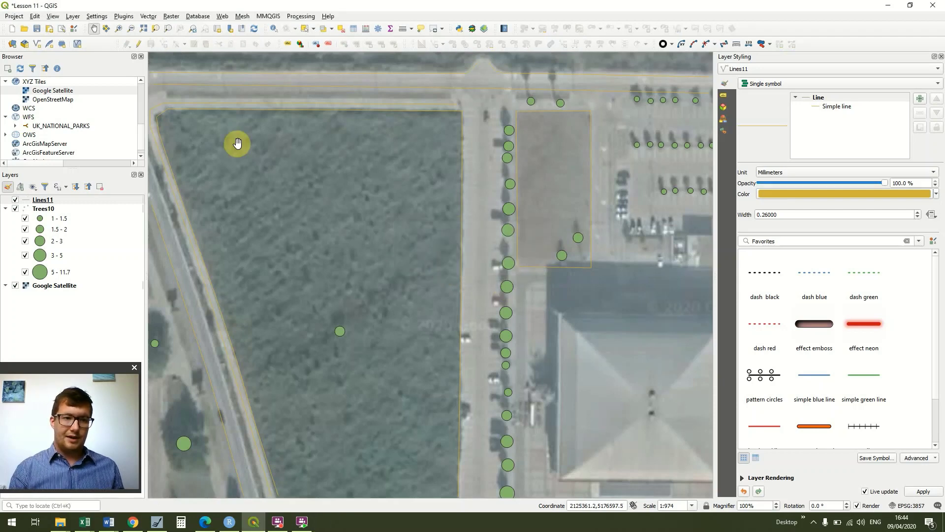
{"action": "left_click", "coordinate": [27, 203]}
{"action": "double_click", "coordinate": [27, 203]}
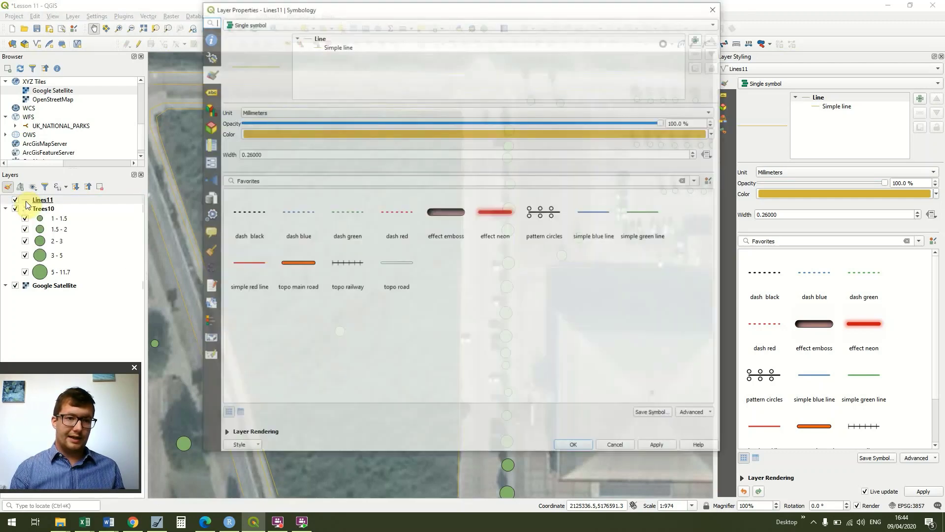
{"action": "left_click_drag", "start_coordinate": [344, 15], "coordinate": [540, 28]}
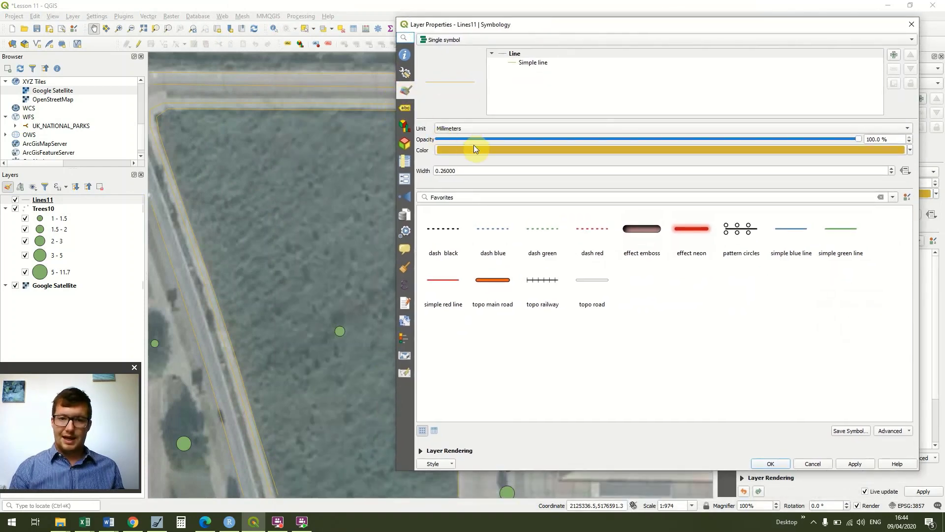
Switch Lines11 to Categorized symbology on the Type field and classify its values
{"action": "left_click", "coordinate": [818, 39]}
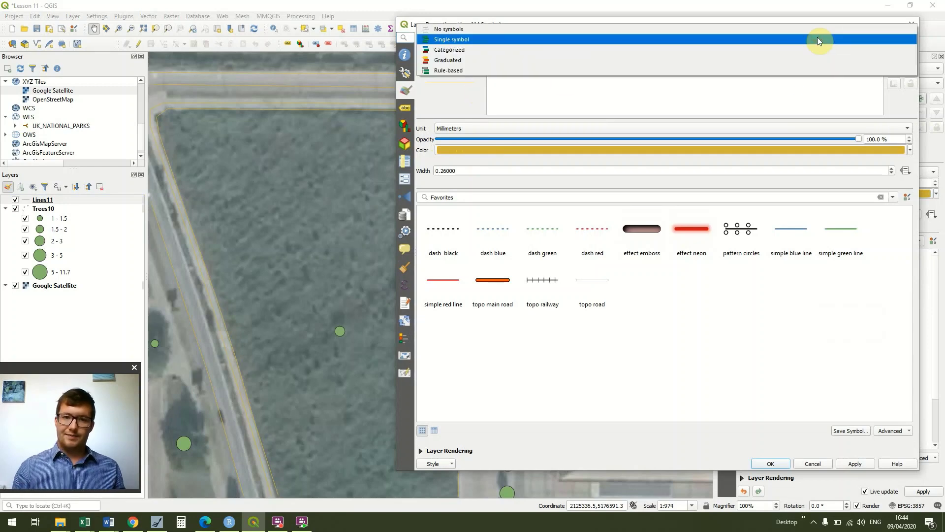
{"action": "left_click", "coordinate": [789, 49]}
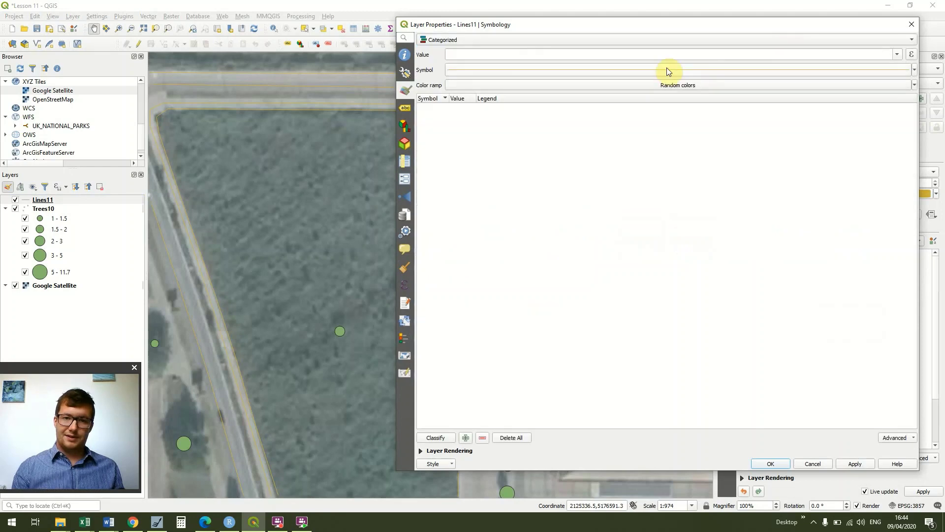
{"action": "left_click", "coordinate": [898, 55]}
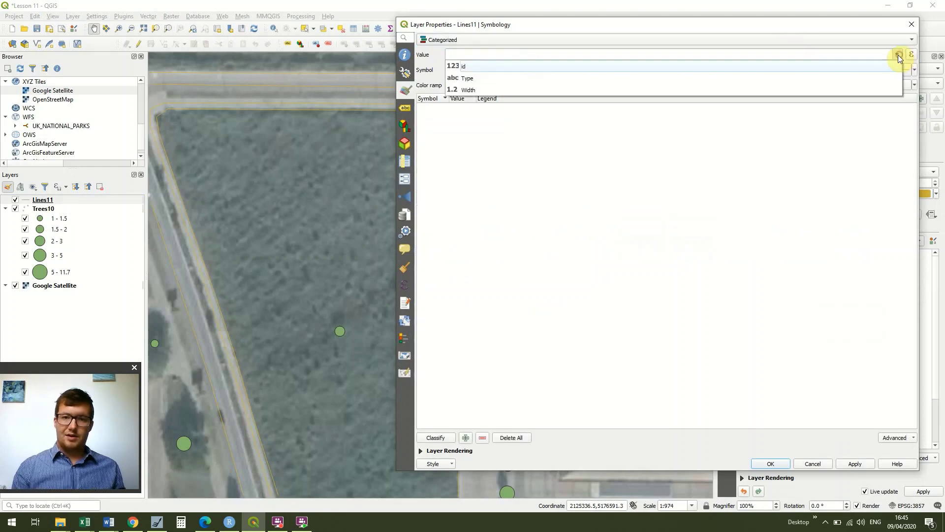
{"action": "left_click", "coordinate": [721, 83]}
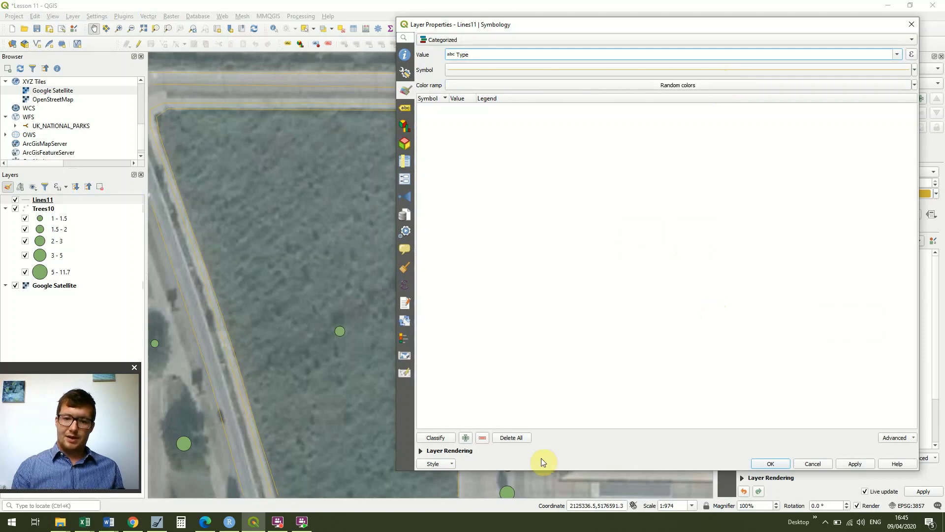
{"action": "left_click", "coordinate": [435, 438]}
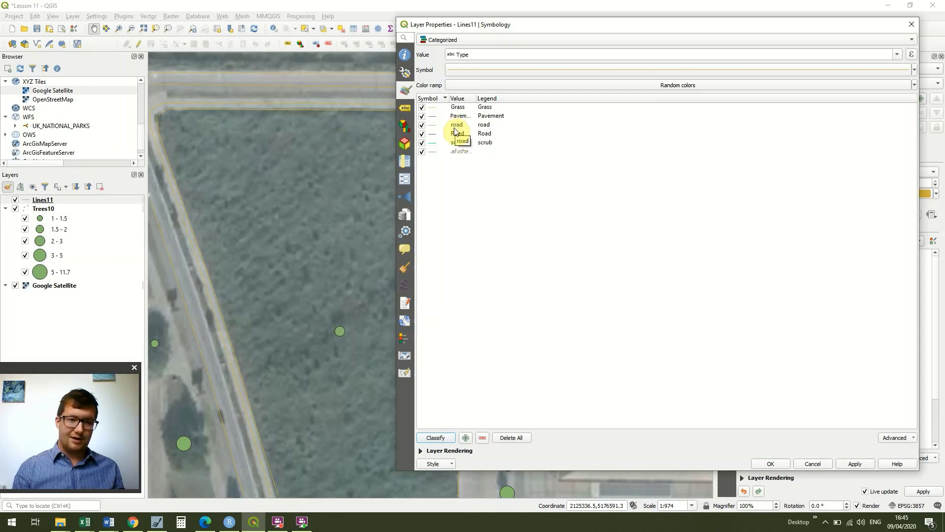
Colour the Grass category line green and the Pavement category line dark olive
{"action": "double_click", "coordinate": [435, 106]}
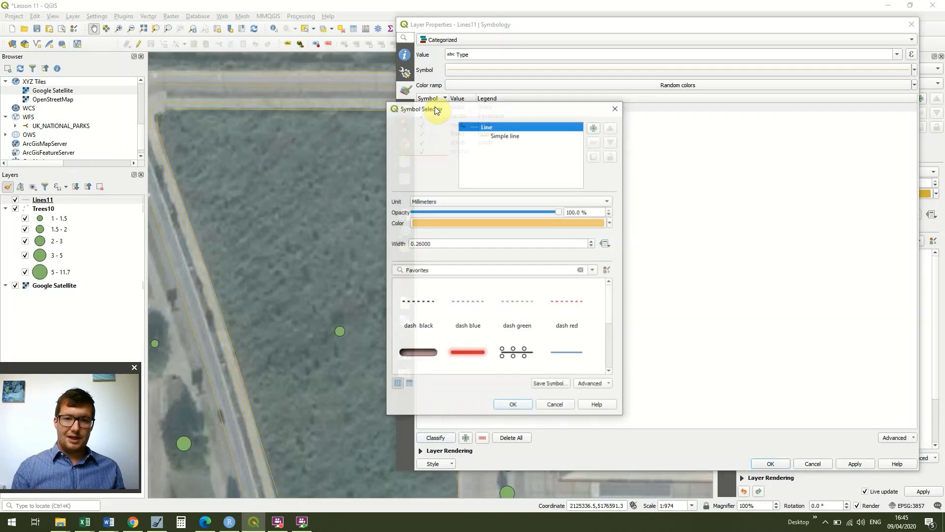
{"action": "left_click", "coordinate": [611, 225]}
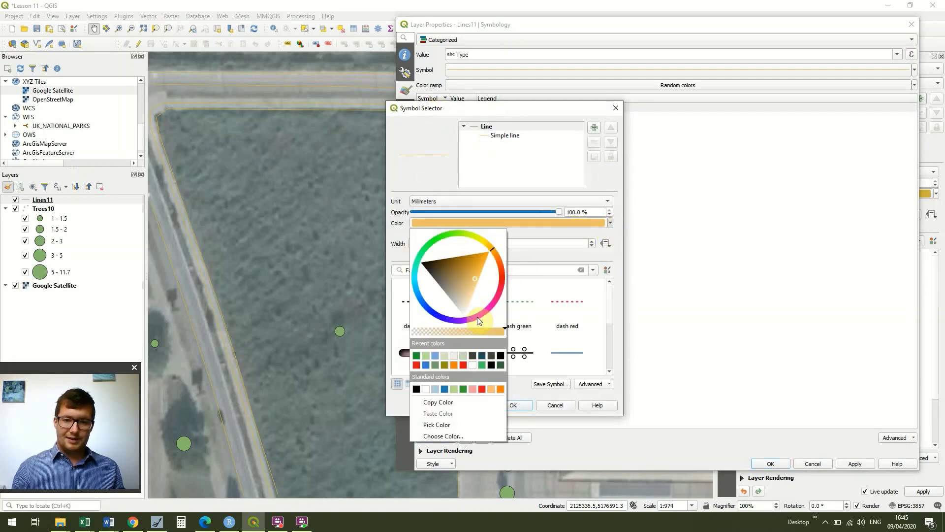
{"action": "left_click", "coordinate": [416, 355]}
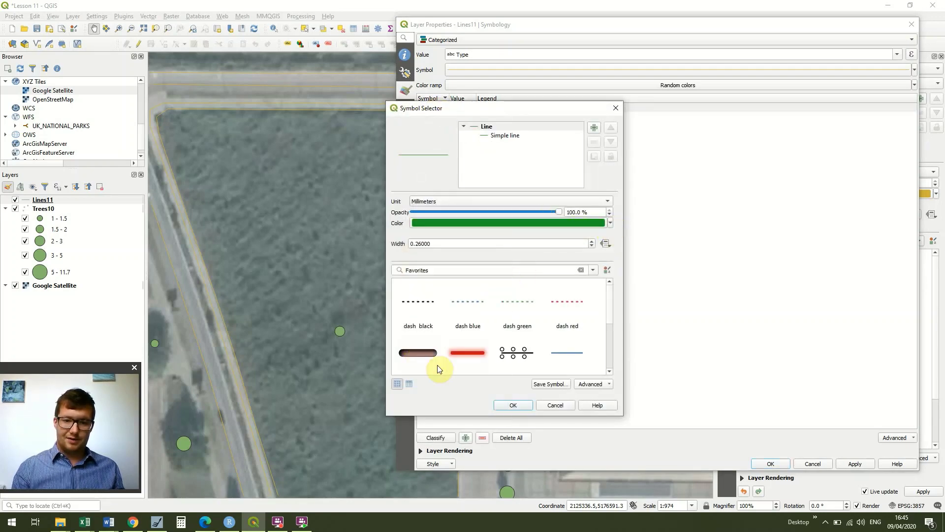
{"action": "left_click", "coordinate": [524, 406]}
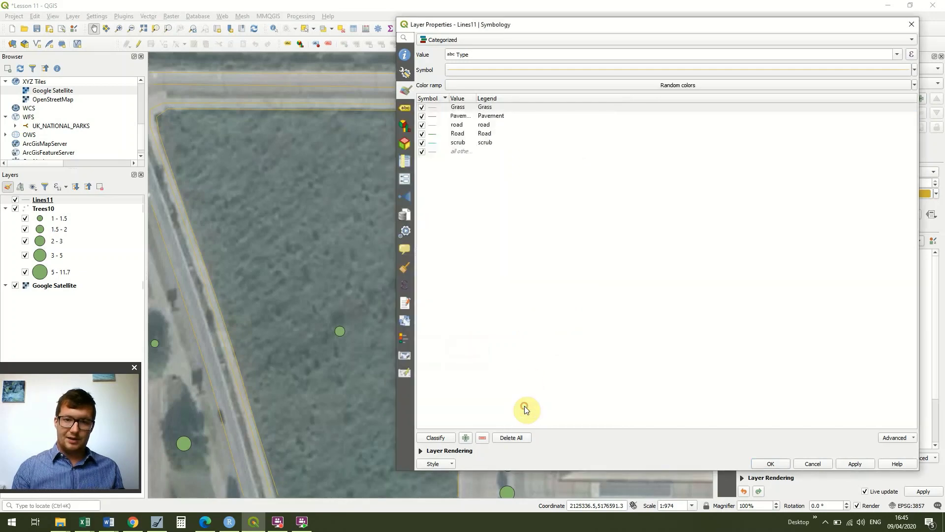
{"action": "double_click", "coordinate": [433, 120]}
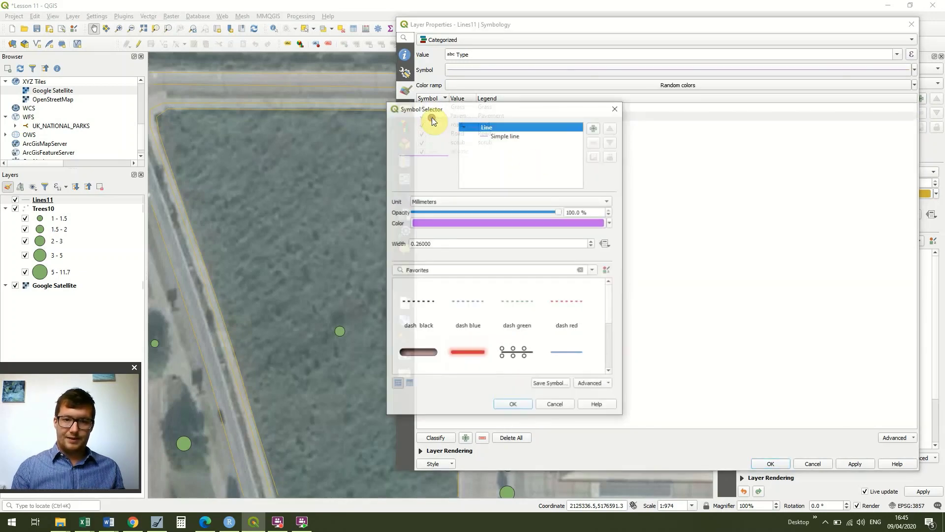
{"action": "left_click", "coordinate": [610, 223]}
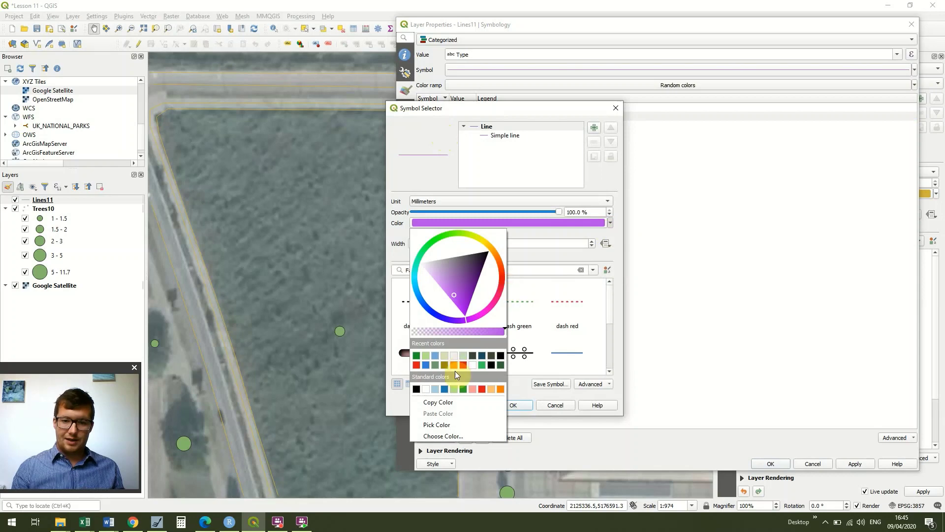
{"action": "left_click", "coordinate": [493, 355]}
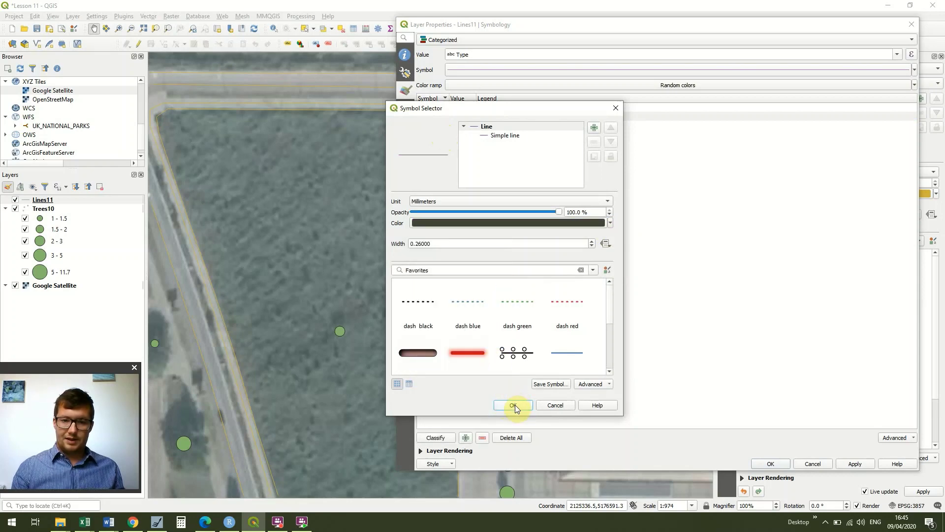
{"action": "left_click", "coordinate": [514, 405]}
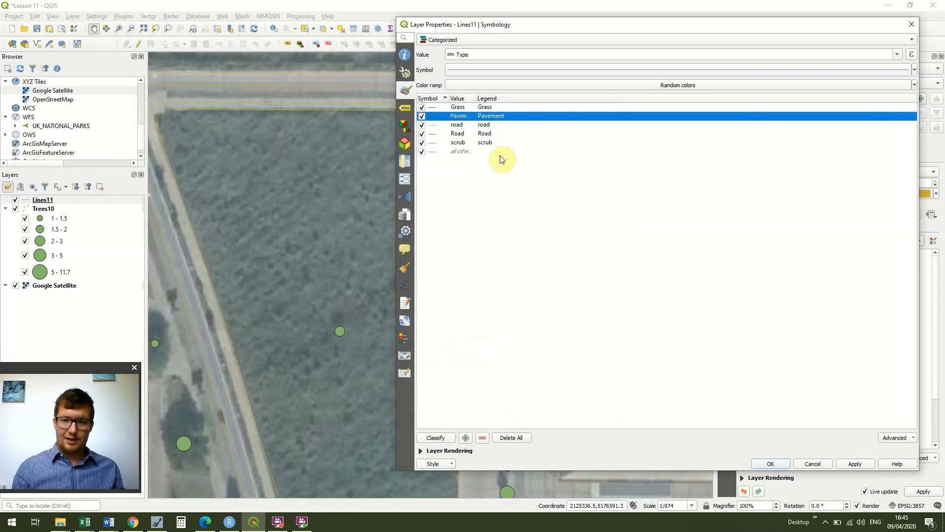
Make both the 'road' and 'Road' category lines black
{"action": "double_click", "coordinate": [430, 129]}
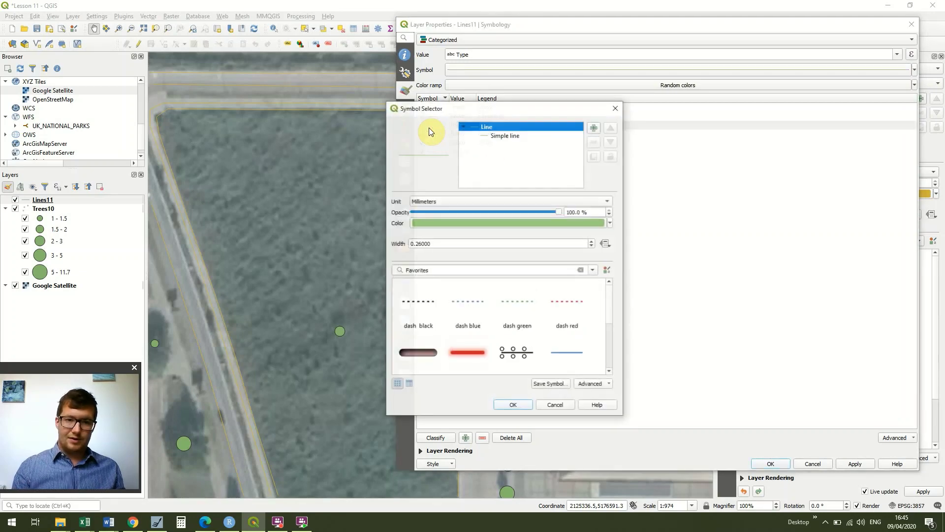
{"action": "left_click", "coordinate": [610, 223]}
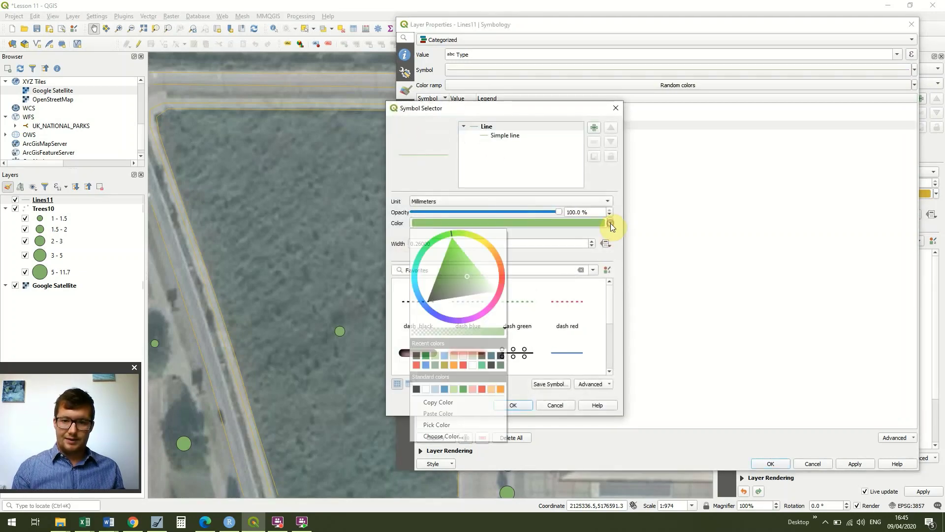
{"action": "left_click", "coordinate": [417, 389]}
{"action": "left_click", "coordinate": [521, 405]}
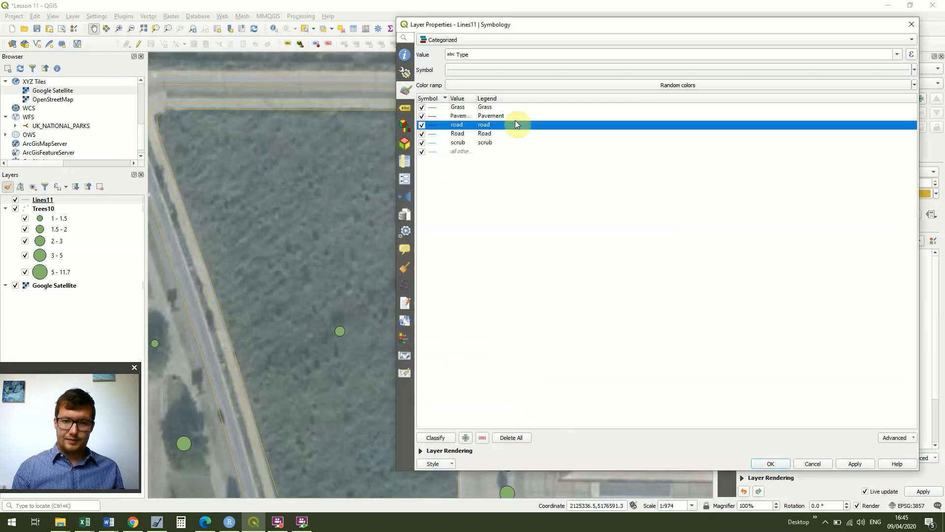
{"action": "double_click", "coordinate": [434, 133]}
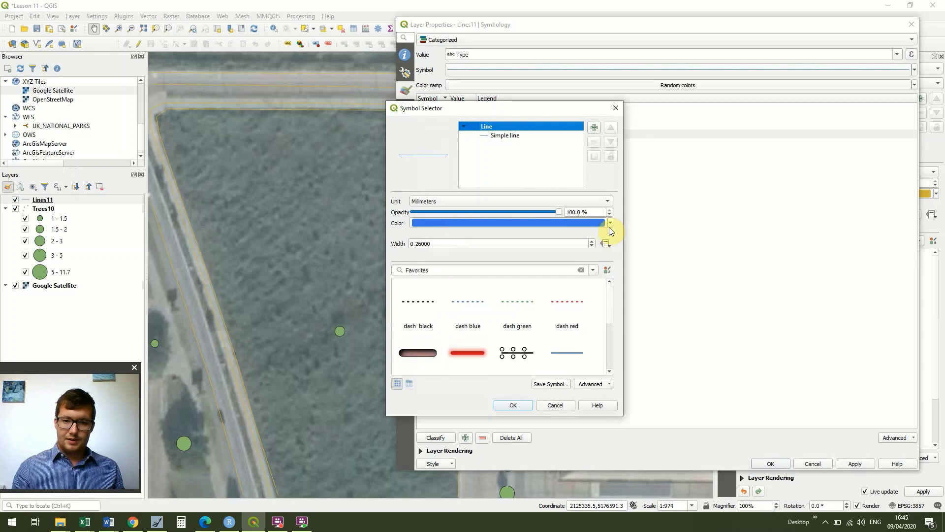
{"action": "left_click", "coordinate": [610, 222]}
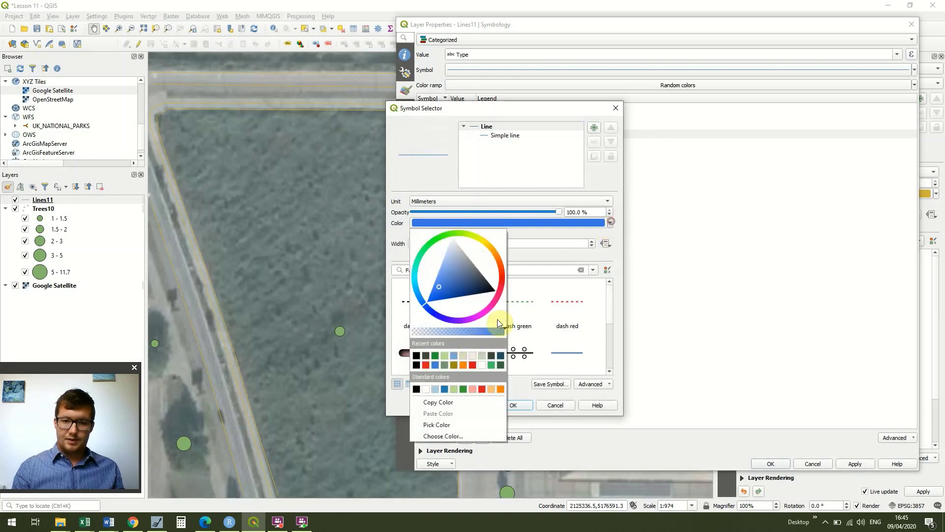
{"action": "left_click", "coordinate": [417, 390]}
{"action": "left_click", "coordinate": [514, 406]}
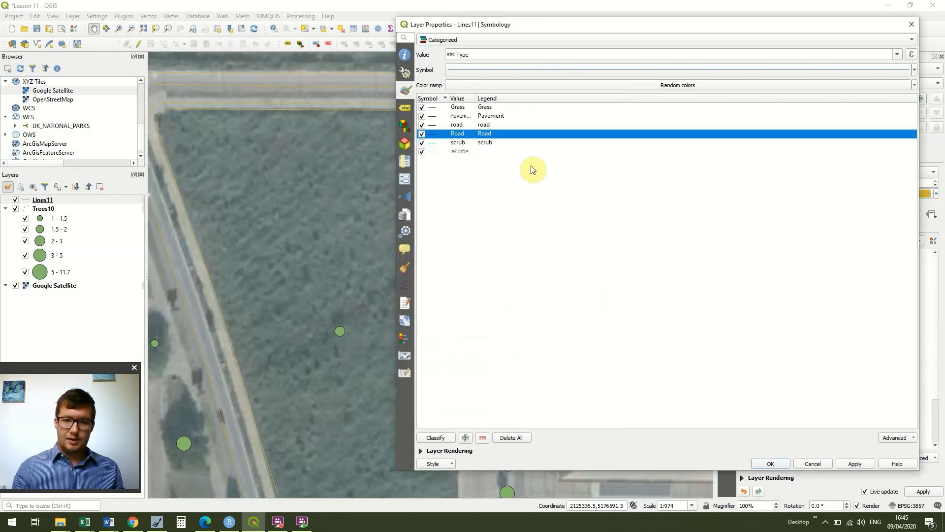
Colour the scrub category line dark green, apply the styles, and close Layer Properties
{"action": "double_click", "coordinate": [433, 145]}
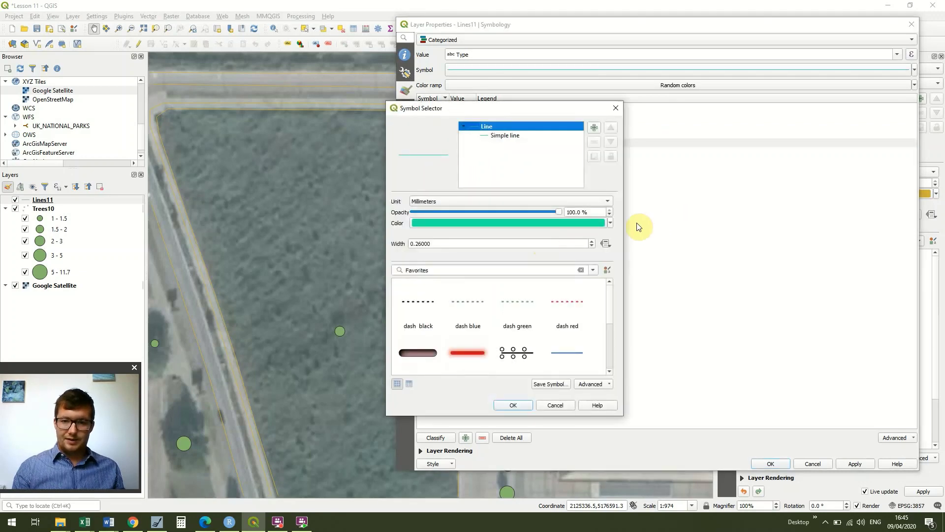
{"action": "left_click", "coordinate": [611, 223]}
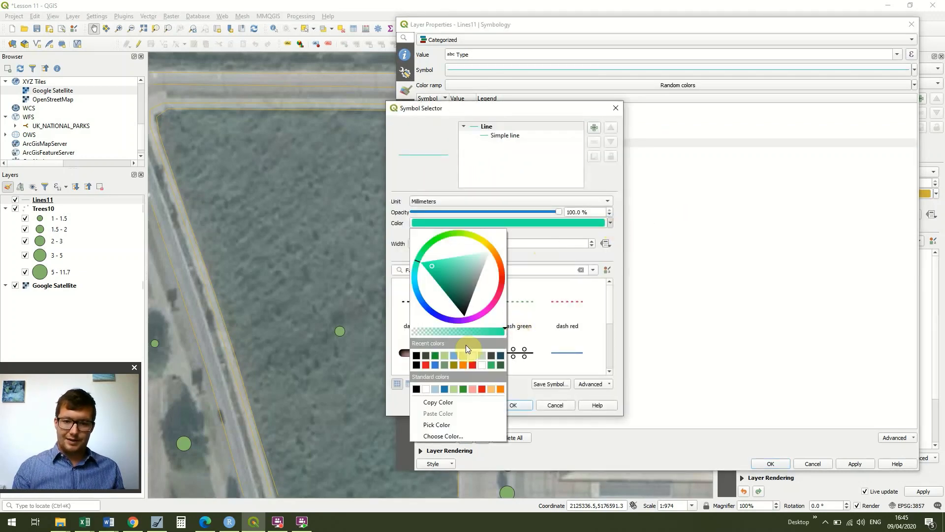
{"action": "left_click", "coordinate": [491, 357]}
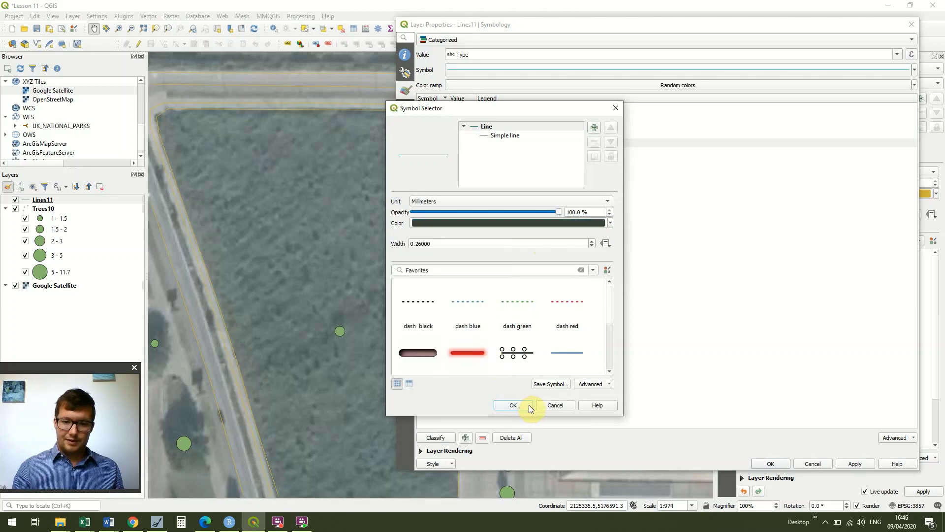
{"action": "left_click", "coordinate": [514, 405]}
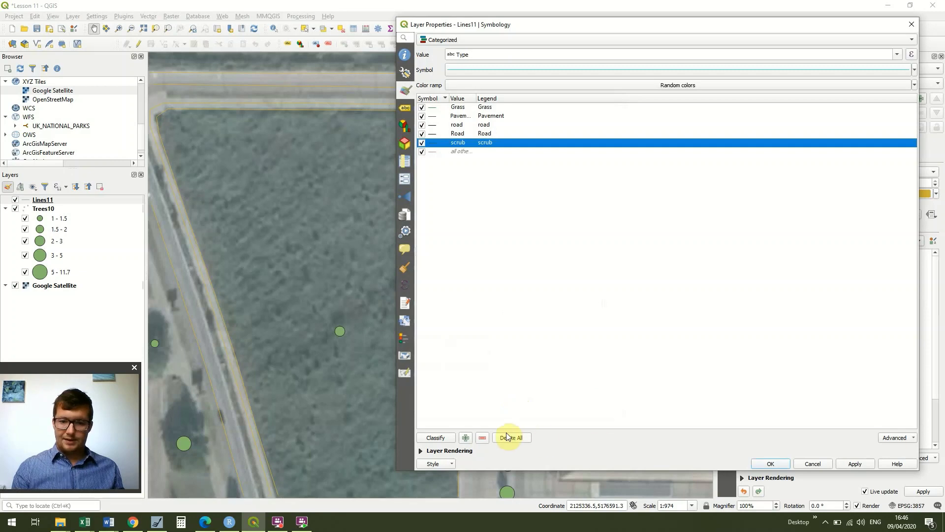
{"action": "left_click", "coordinate": [855, 465]}
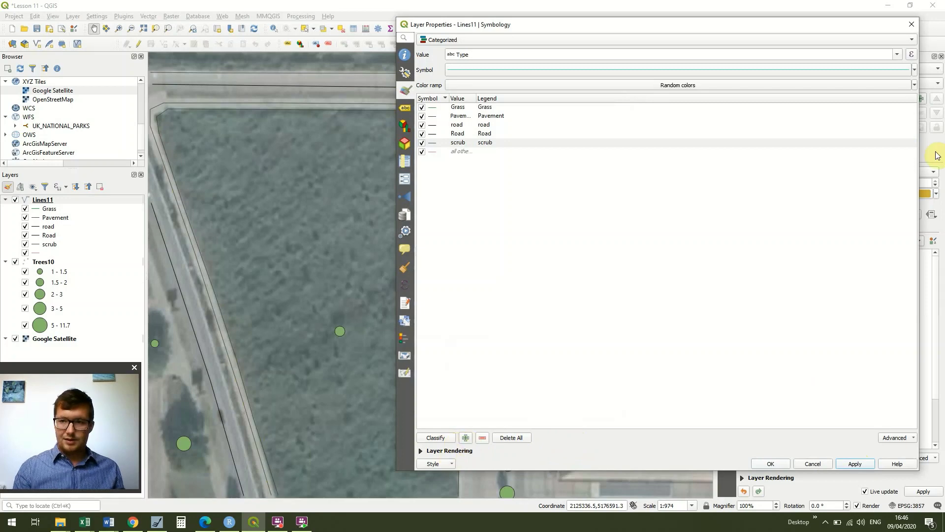
{"action": "left_click", "coordinate": [912, 24]}
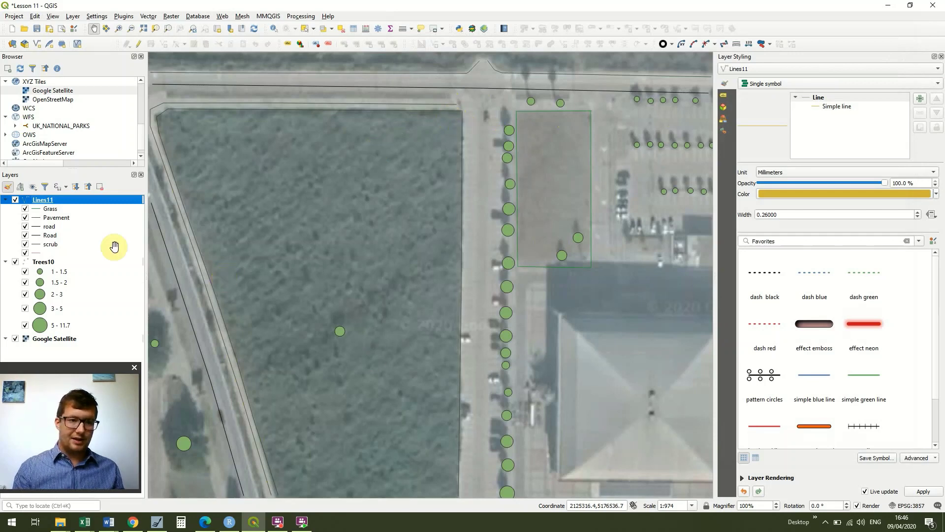
Switch Lines11 symbology to Graduated on the Width field using the Size method
{"action": "double_click", "coordinate": [28, 200]}
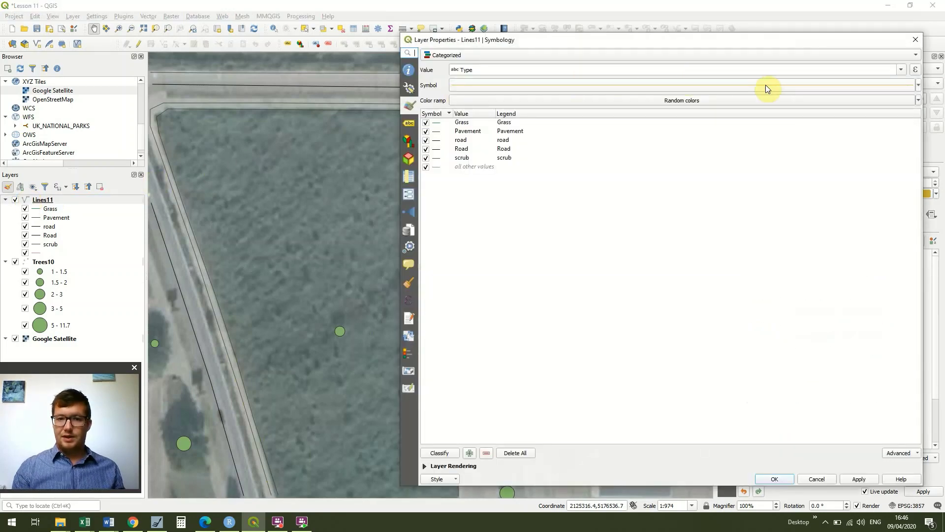
{"action": "left_click", "coordinate": [753, 55]}
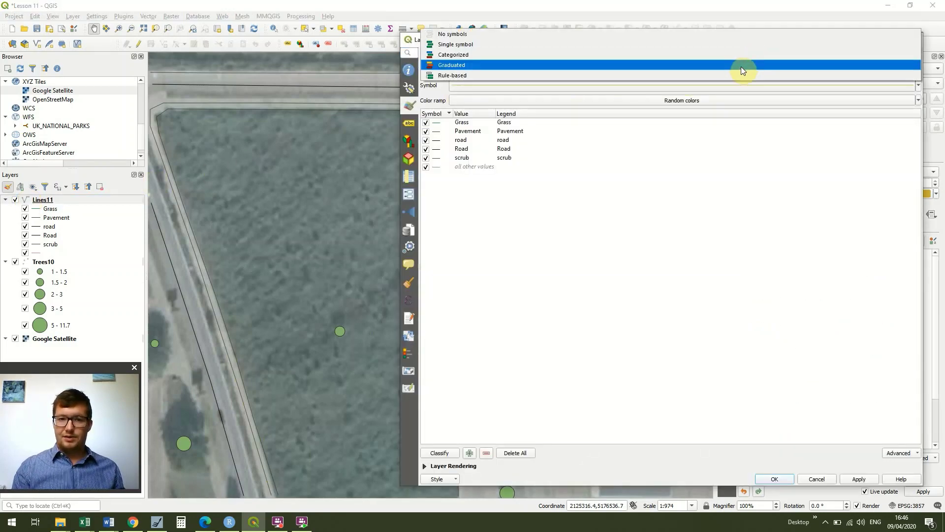
{"action": "left_click", "coordinate": [741, 66]}
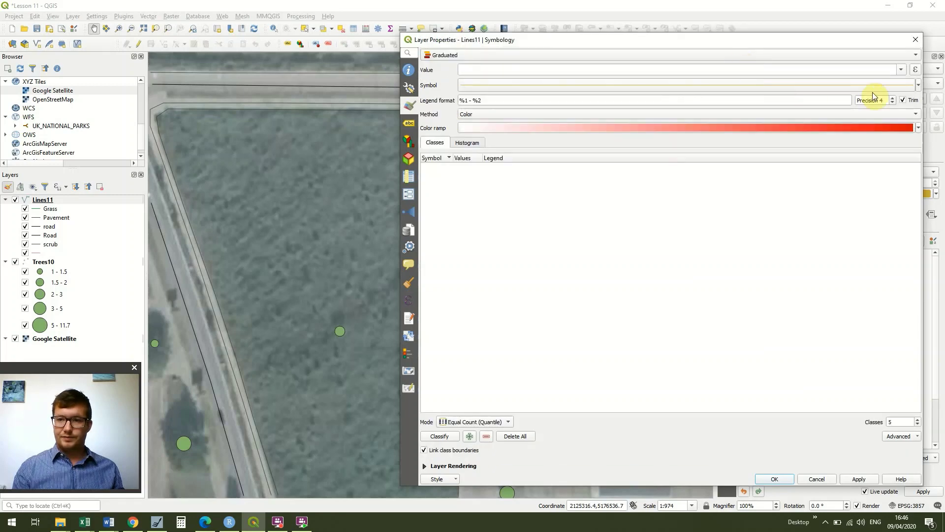
{"action": "left_click", "coordinate": [903, 69]}
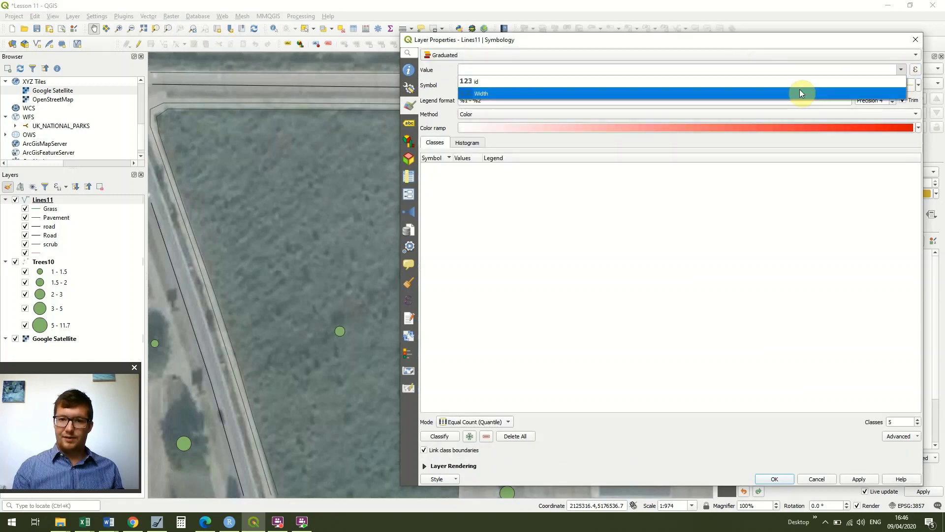
{"action": "left_click", "coordinate": [800, 93]}
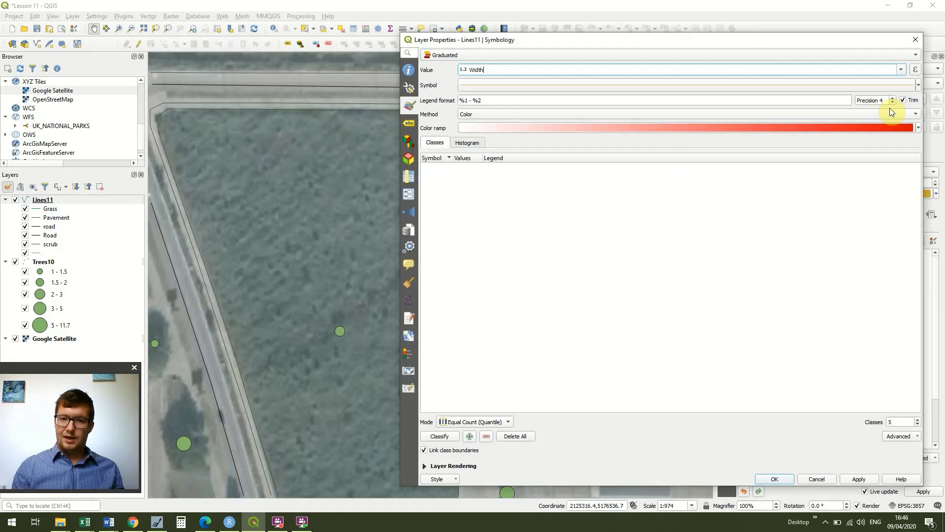
{"action": "left_click", "coordinate": [917, 113]}
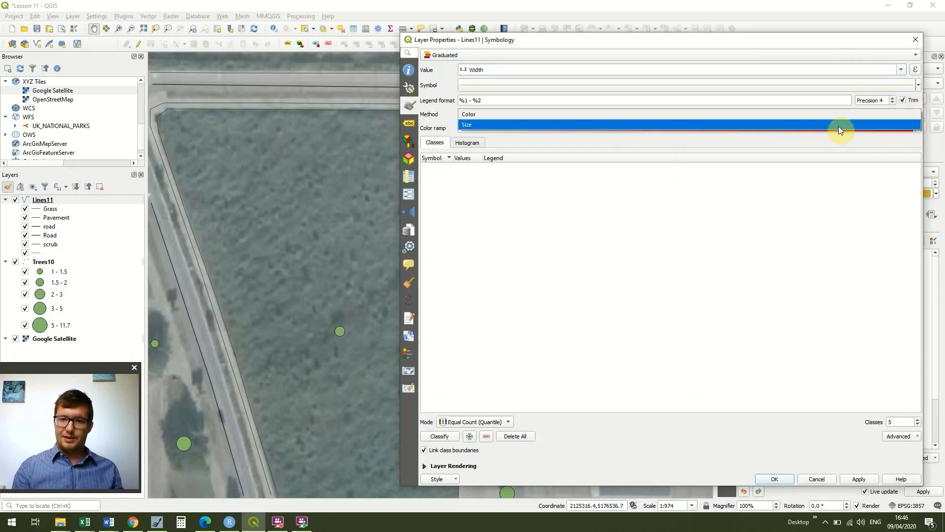
{"action": "left_click", "coordinate": [837, 126]}
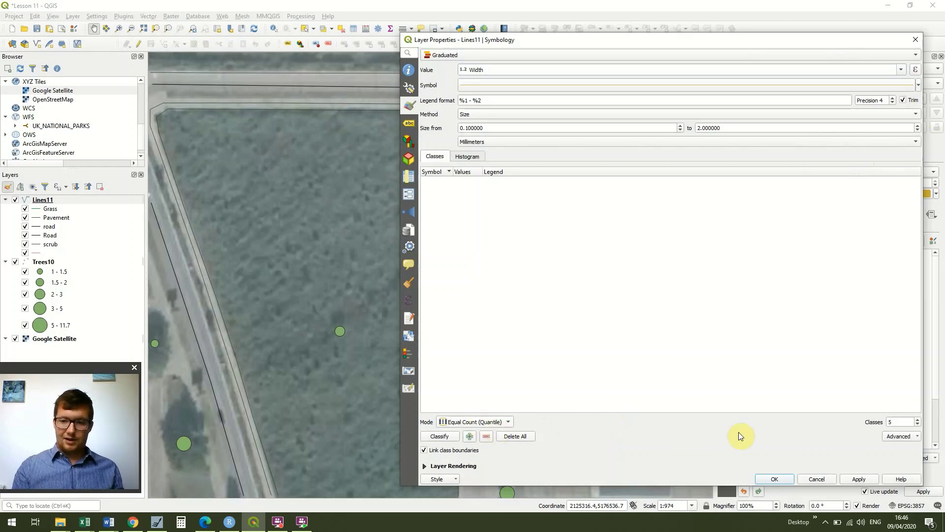
Reduce the class count to 3 and classify the Width values
{"action": "left_click", "coordinate": [917, 426]}
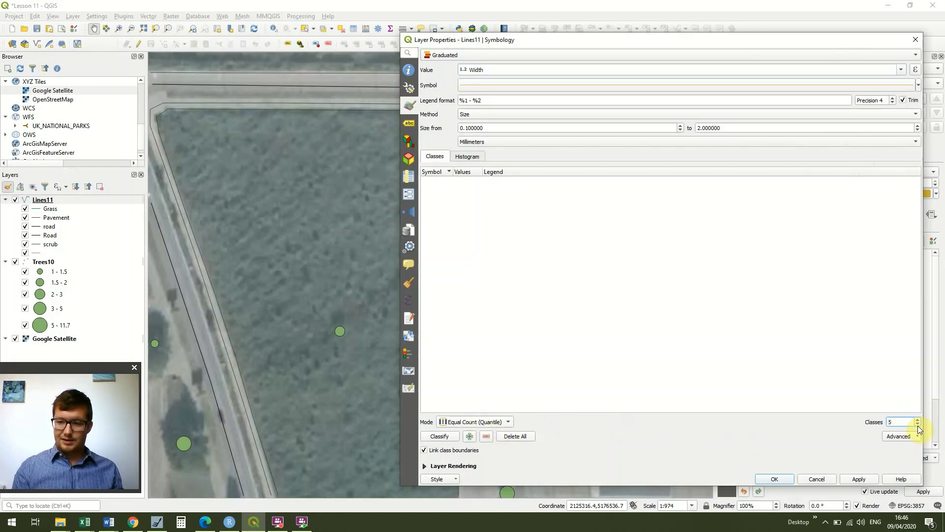
{"action": "left_click", "coordinate": [917, 425]}
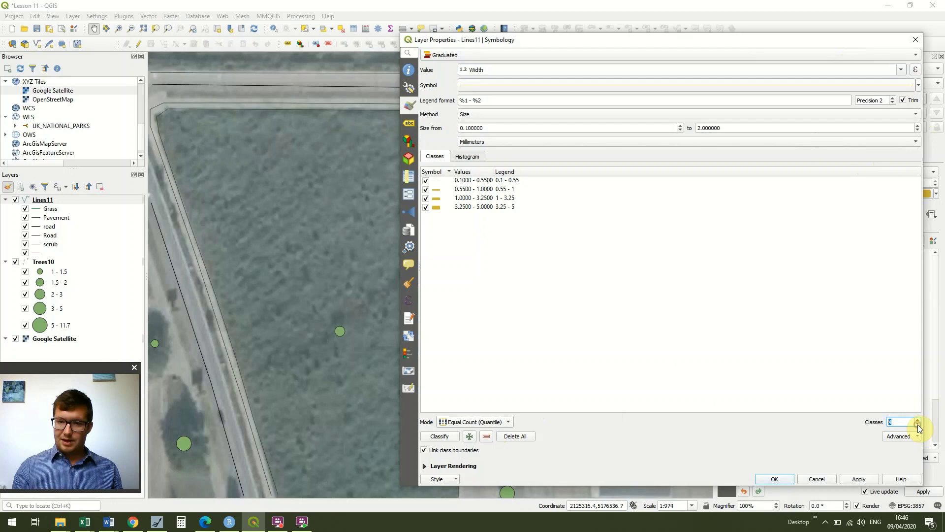
{"action": "left_click", "coordinate": [918, 426]}
{"action": "left_click", "coordinate": [439, 436]}
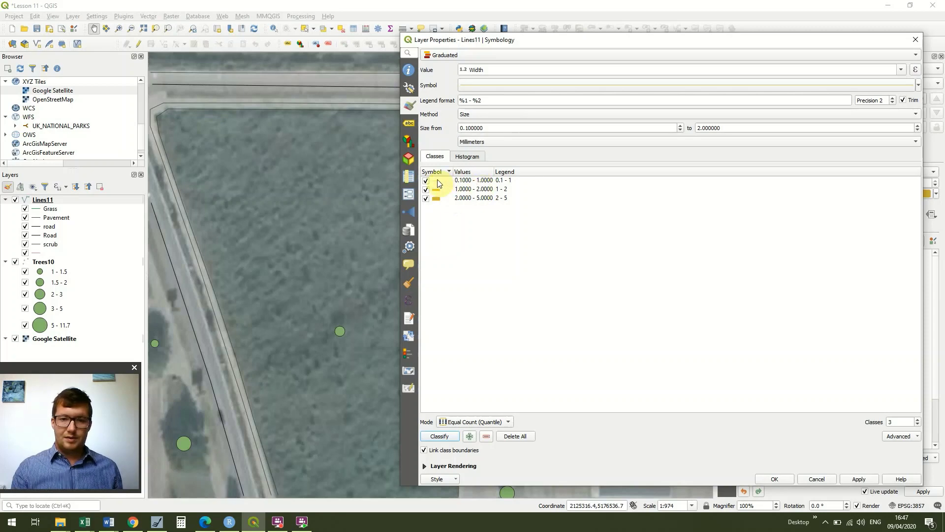
Set the first class's upper value to 0.9 and apply the graduated widths
{"action": "left_click", "coordinate": [471, 181]}
{"action": "double_click", "coordinate": [471, 182]}
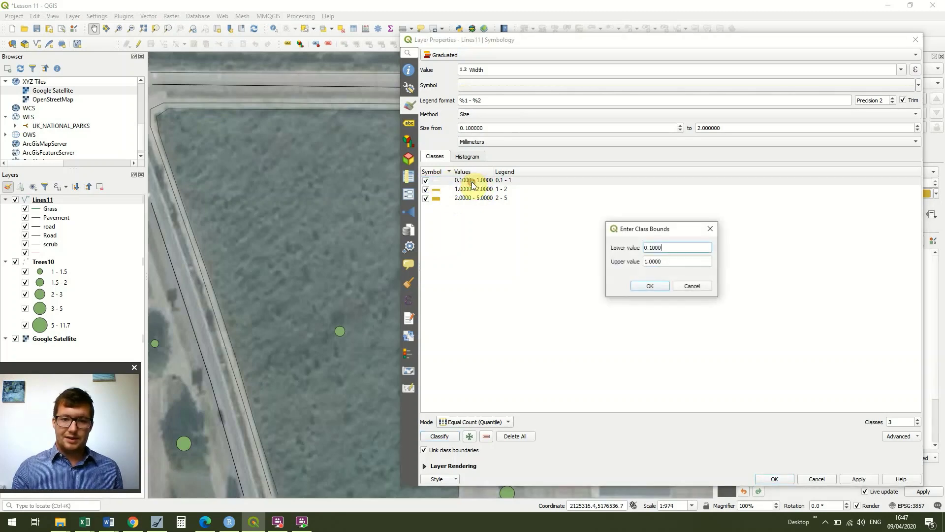
{"action": "right_click", "coordinate": [615, 259]}
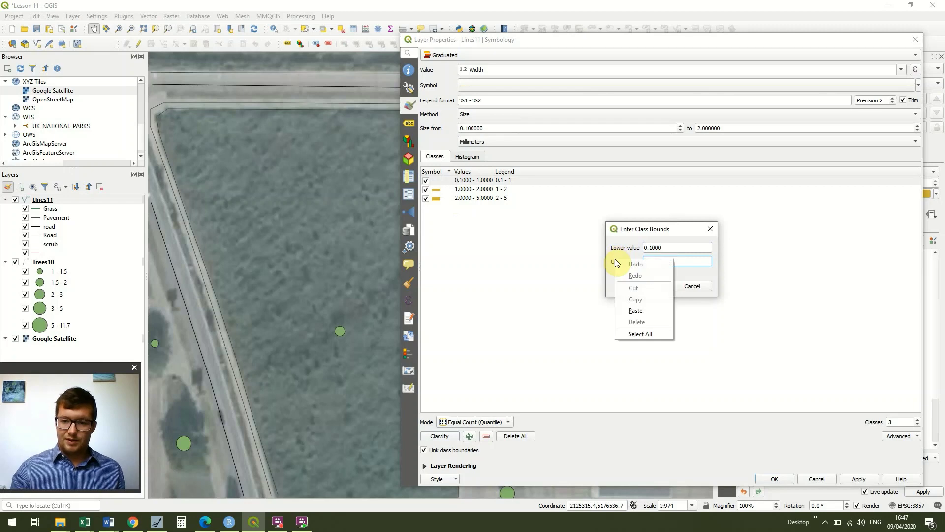
{"action": "left_click", "coordinate": [700, 261]}
{"action": "left_click_drag", "start_coordinate": [649, 261], "coordinate": [623, 266]}
{"action": "type", "text": "0."}
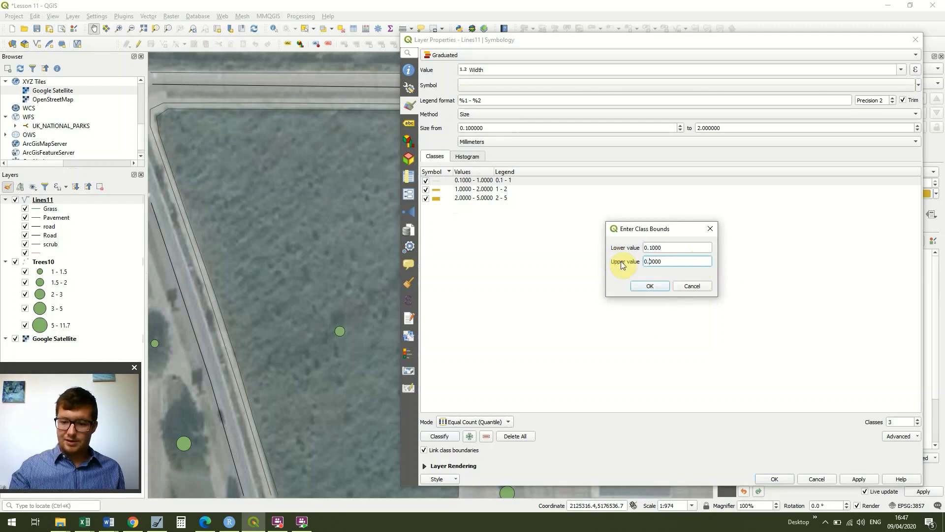
{"action": "type", "text": "9"}
{"action": "left_click", "coordinate": [661, 288]}
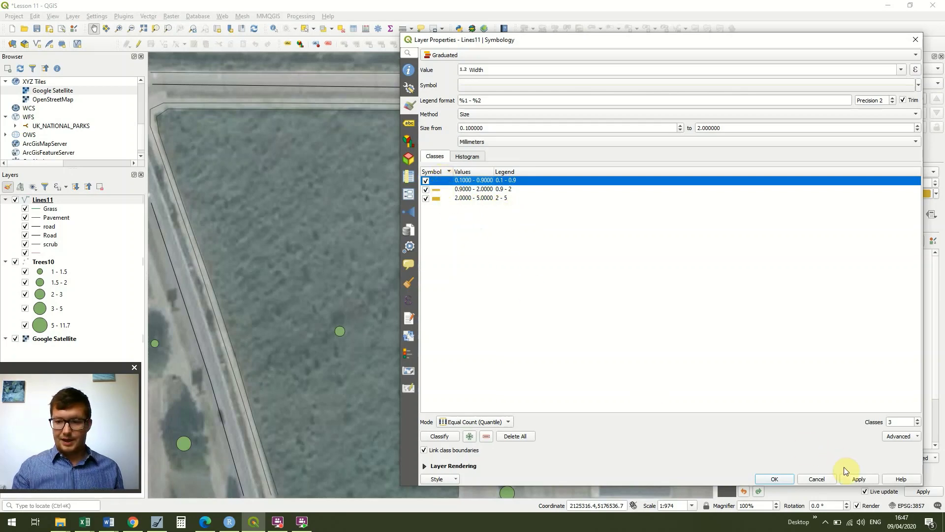
{"action": "left_click", "coordinate": [859, 480]}
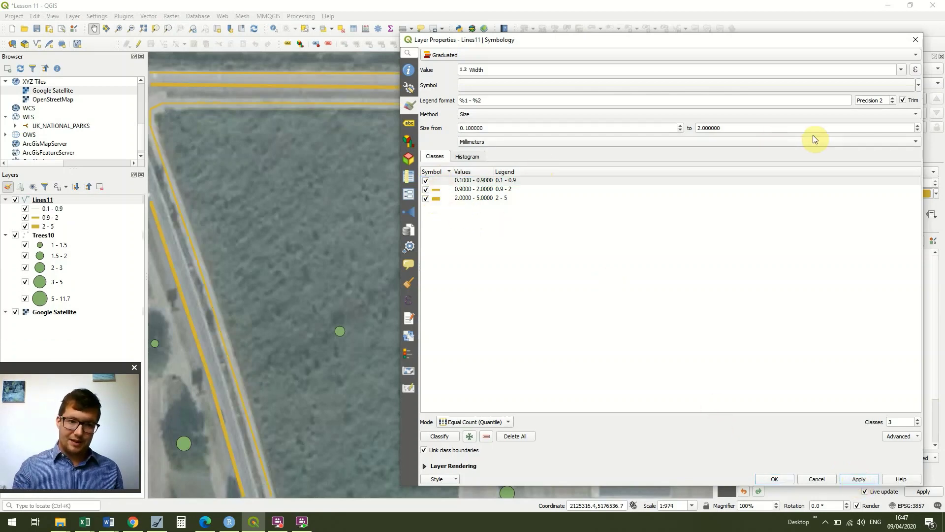
Raise the maximum line size to 5 mm and apply it
{"action": "left_click", "coordinate": [918, 126]}
{"action": "left_click", "coordinate": [918, 126]}
{"action": "left_click", "coordinate": [917, 126]}
{"action": "type", "text": "5"}
{"action": "left_click", "coordinate": [862, 477]}
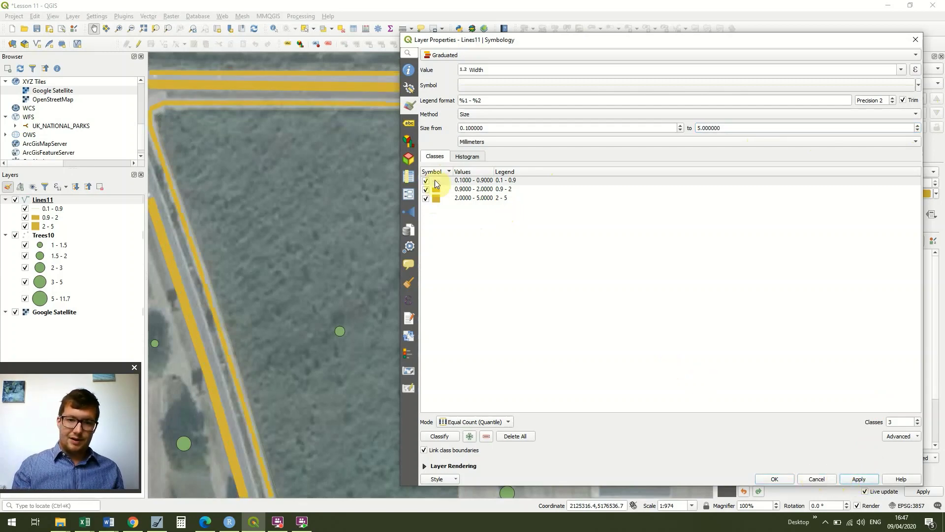
Colour the 0.1–0.9 class green and the 0.9–2 class dark grey-green
{"action": "double_click", "coordinate": [438, 186]}
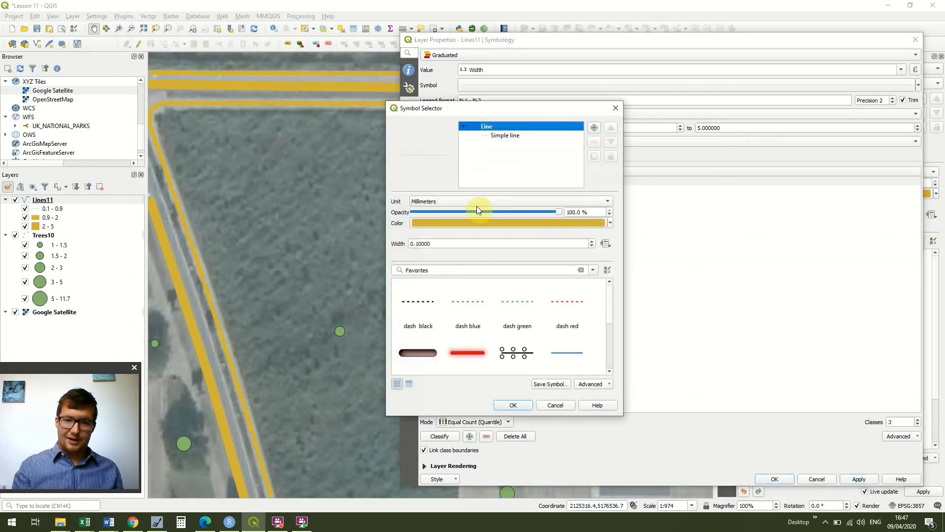
{"action": "left_click", "coordinate": [609, 225]}
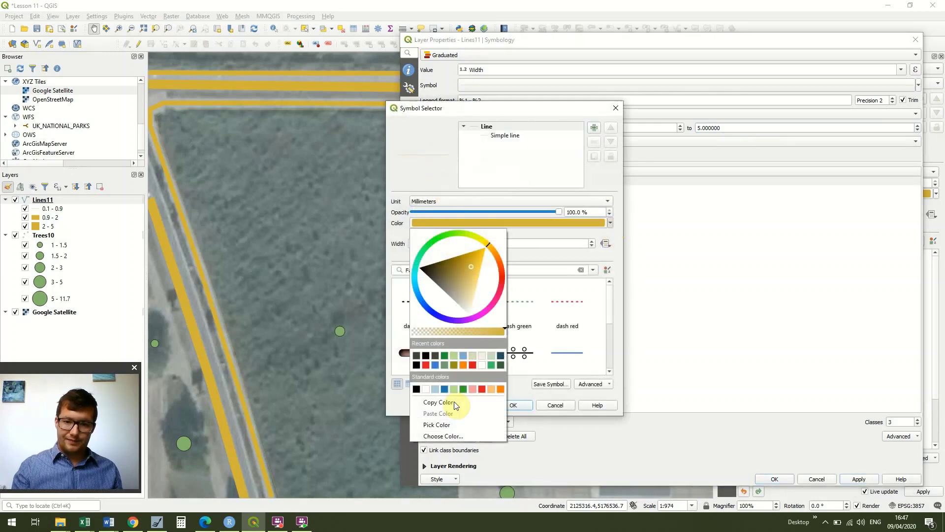
{"action": "left_click", "coordinate": [465, 389]}
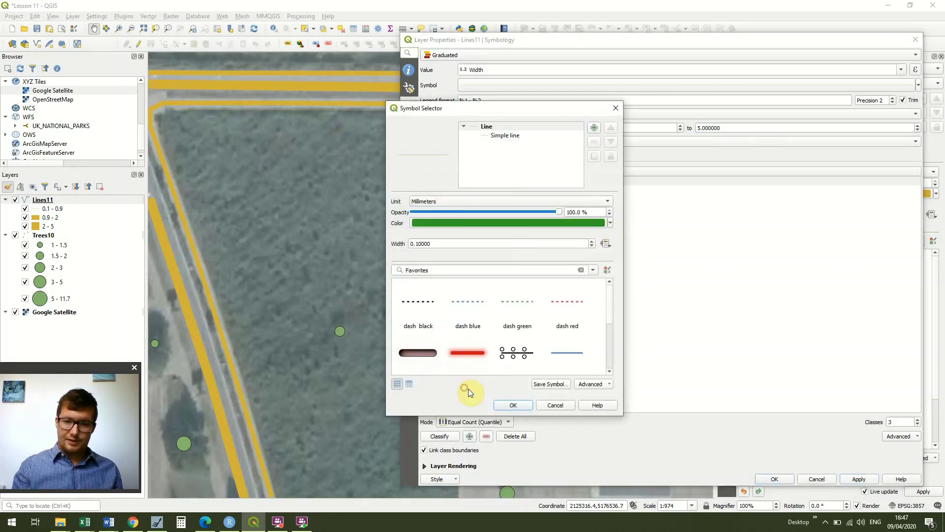
{"action": "left_click", "coordinate": [521, 403]}
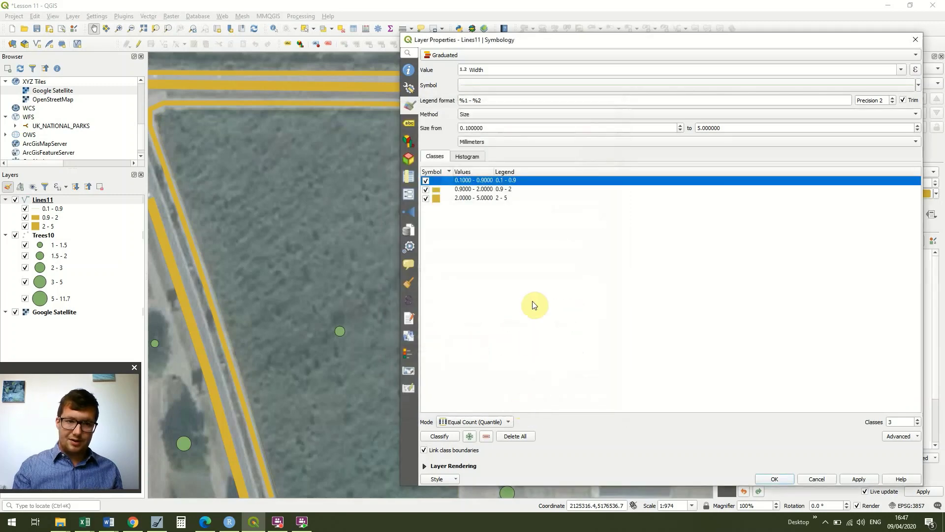
{"action": "double_click", "coordinate": [438, 191]}
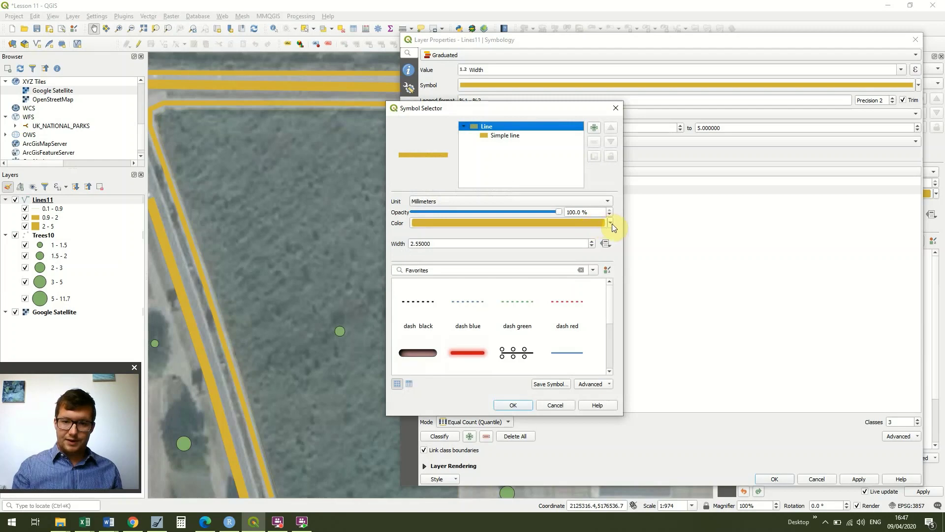
{"action": "left_click", "coordinate": [612, 224]}
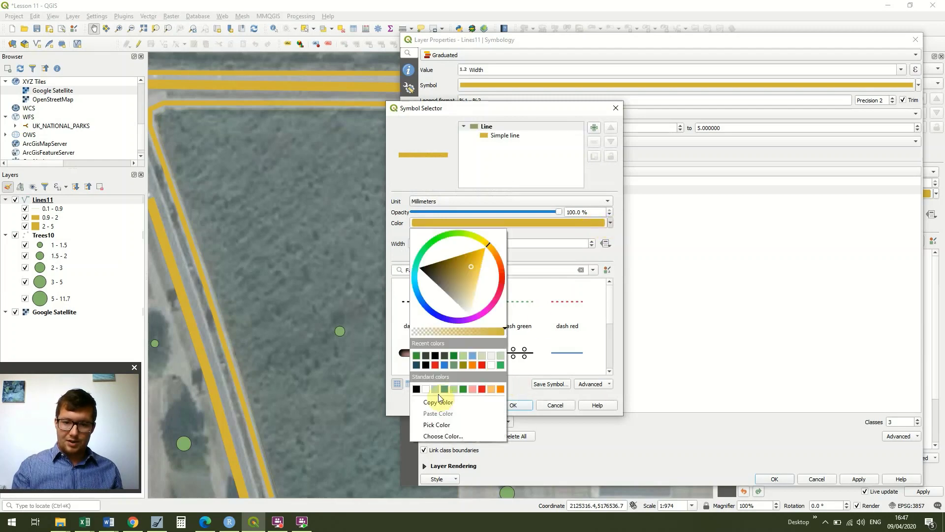
{"action": "left_click", "coordinate": [427, 356]}
{"action": "left_click", "coordinate": [526, 404]}
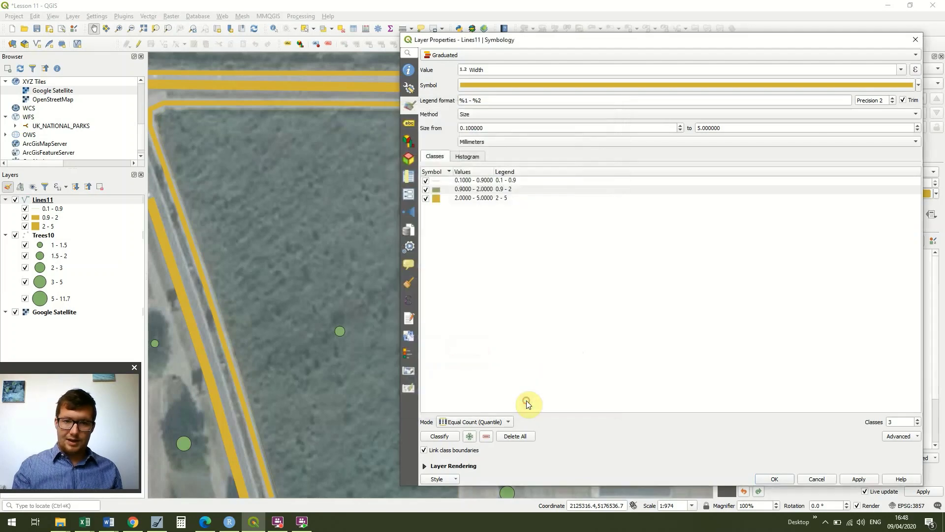
Make the 2–5 class black, apply the colours, and close the properties
{"action": "double_click", "coordinate": [436, 198]}
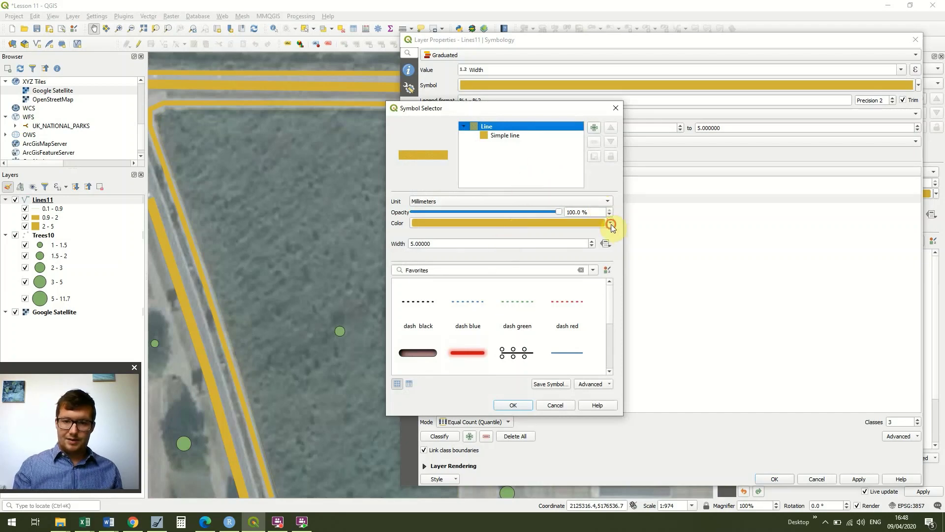
{"action": "left_click", "coordinate": [611, 223]}
{"action": "left_click", "coordinate": [416, 389]}
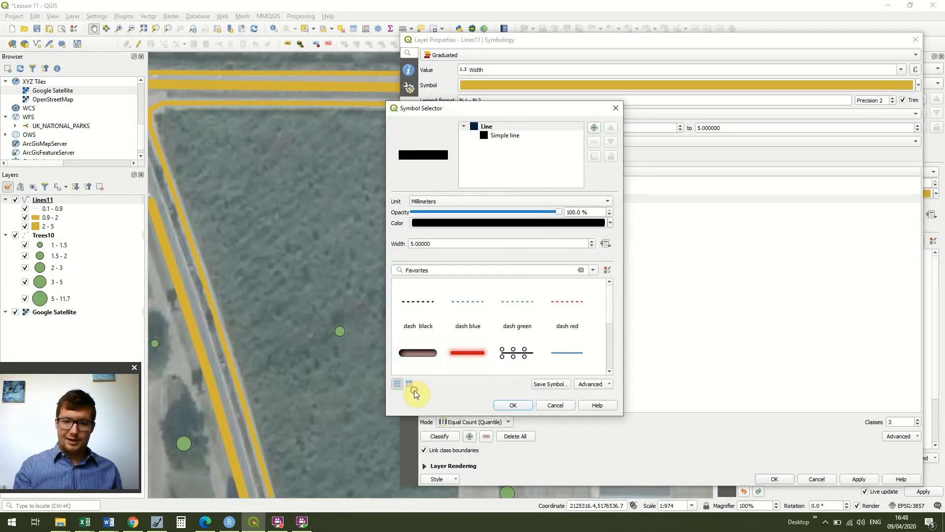
{"action": "left_click", "coordinate": [513, 406]}
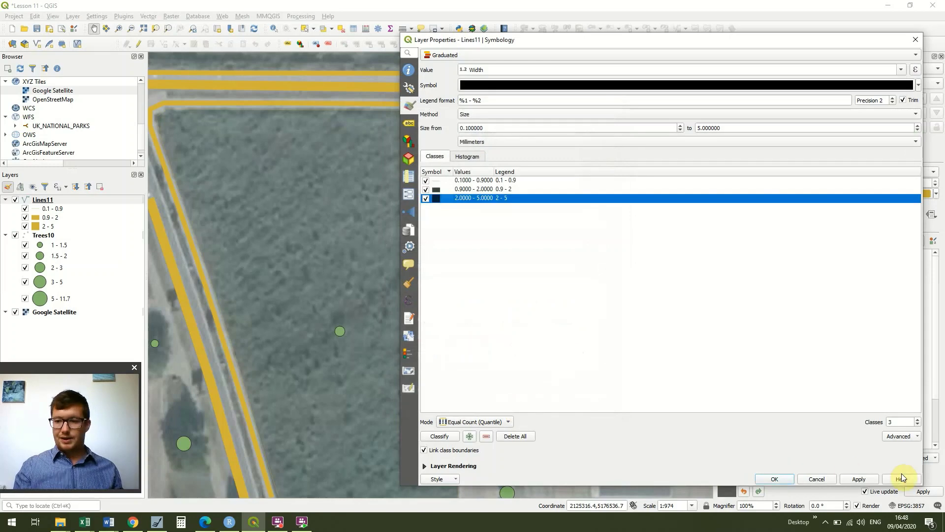
{"action": "left_click", "coordinate": [865, 477]}
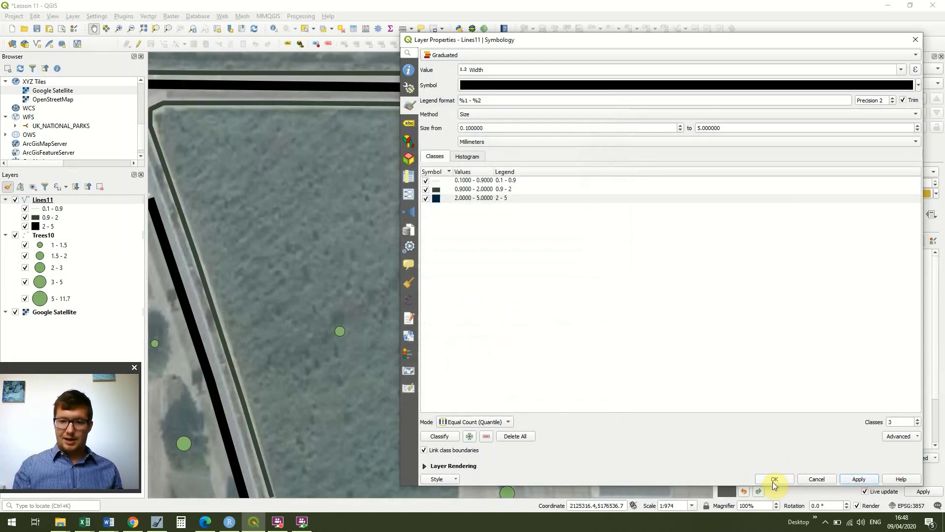
{"action": "left_click", "coordinate": [774, 479]}
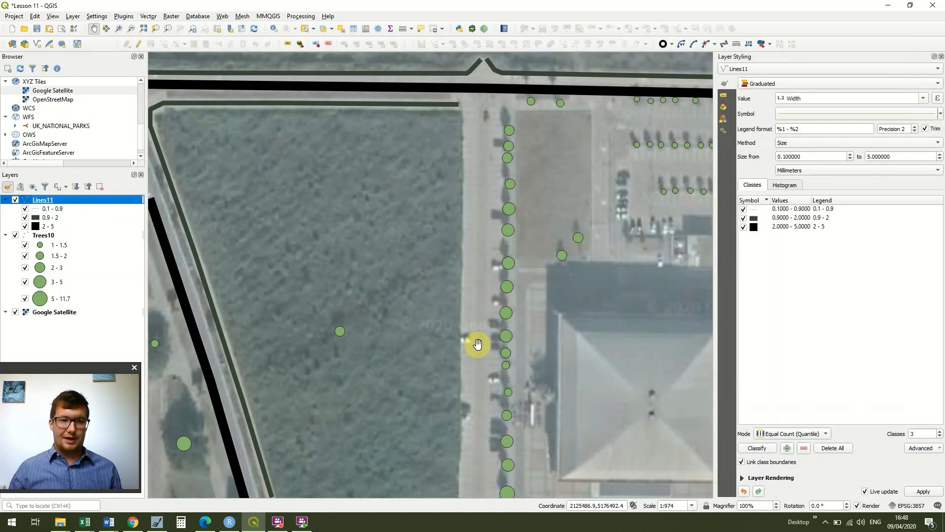
Turn off the Google Satellite layer in the Layers panel
{"action": "left_click", "coordinate": [17, 311]}
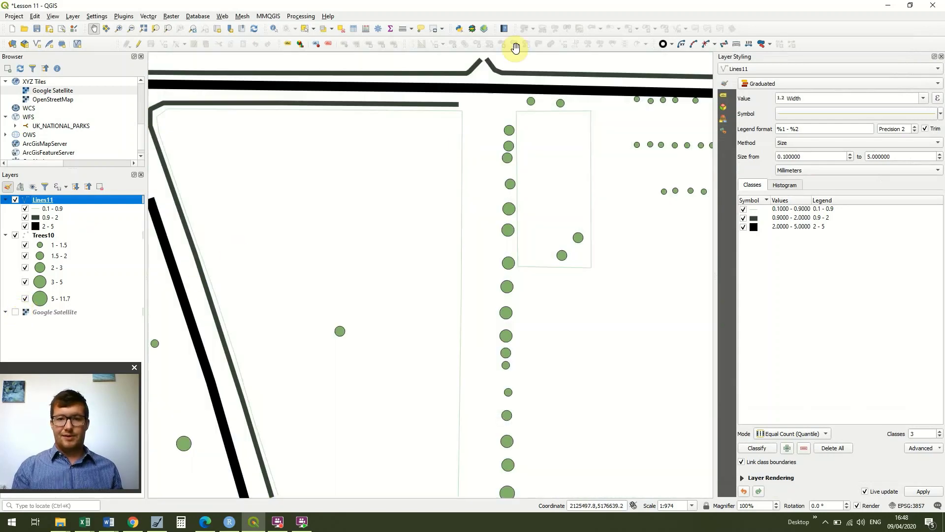